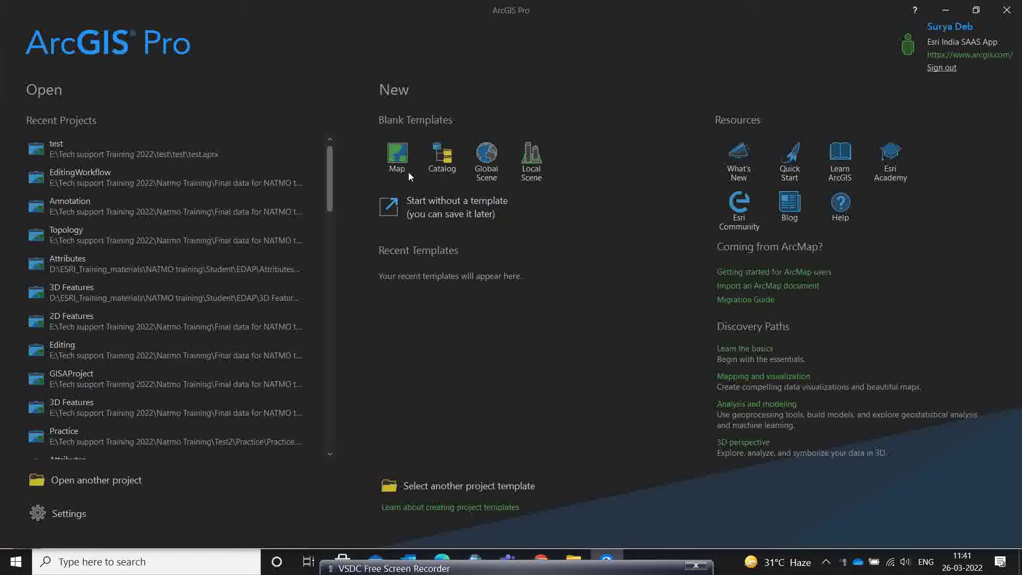
Step: Start a new project from the Map template, named test, located in the E:\Tech support Training 2022\test folder
{"action": "left_click", "coordinate": [398, 159]}
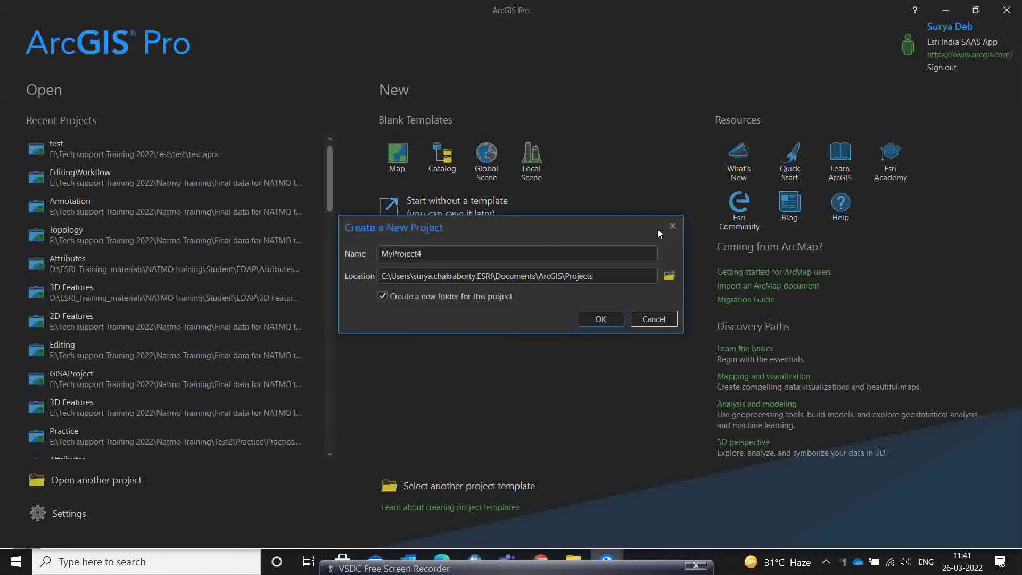
{"action": "left_click", "coordinate": [649, 319]}
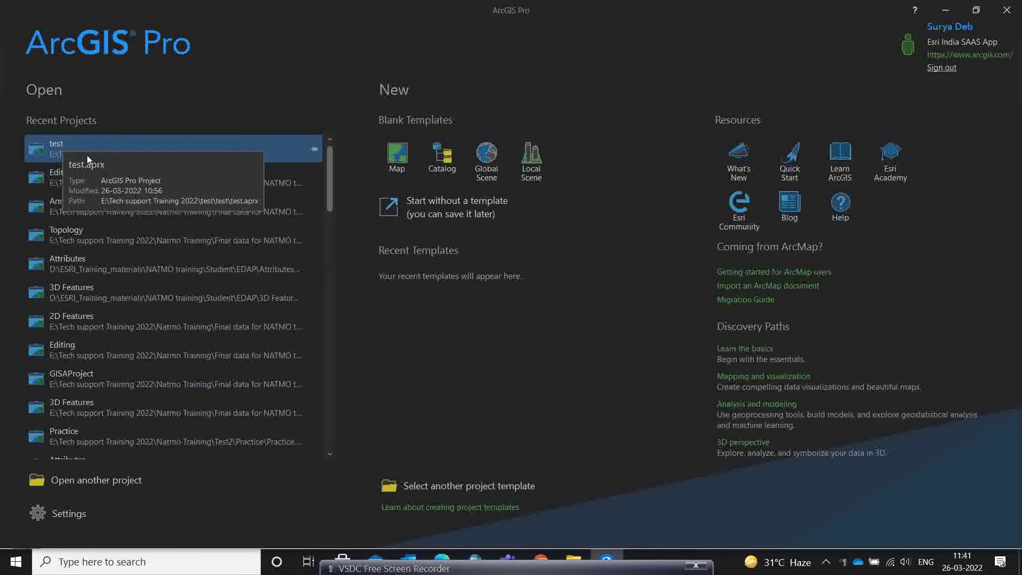
{"action": "left_click", "coordinate": [401, 168]}
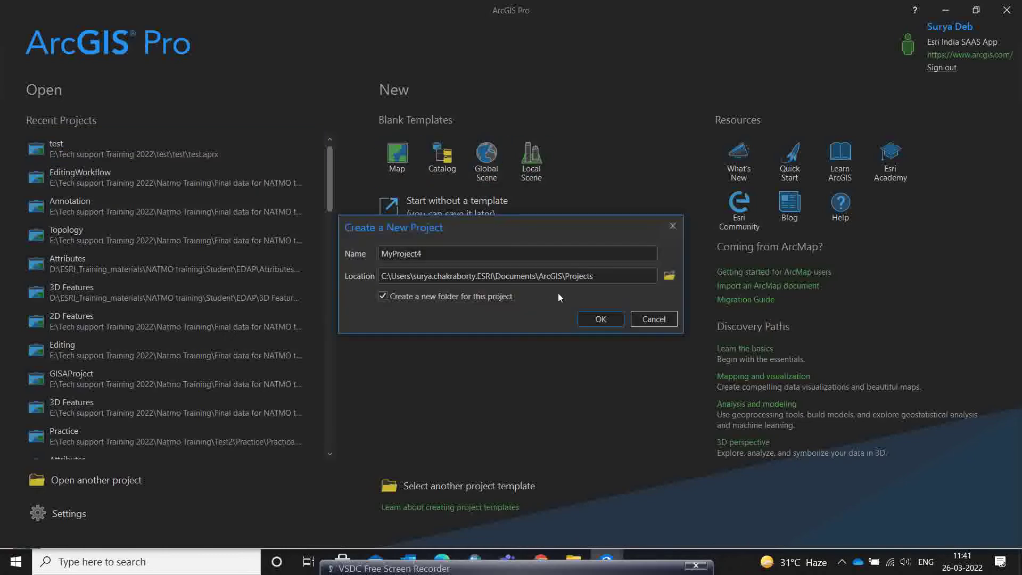
{"action": "double_click", "coordinate": [464, 253]}
{"action": "type", "text": "test"}
{"action": "left_click", "coordinate": [670, 276]}
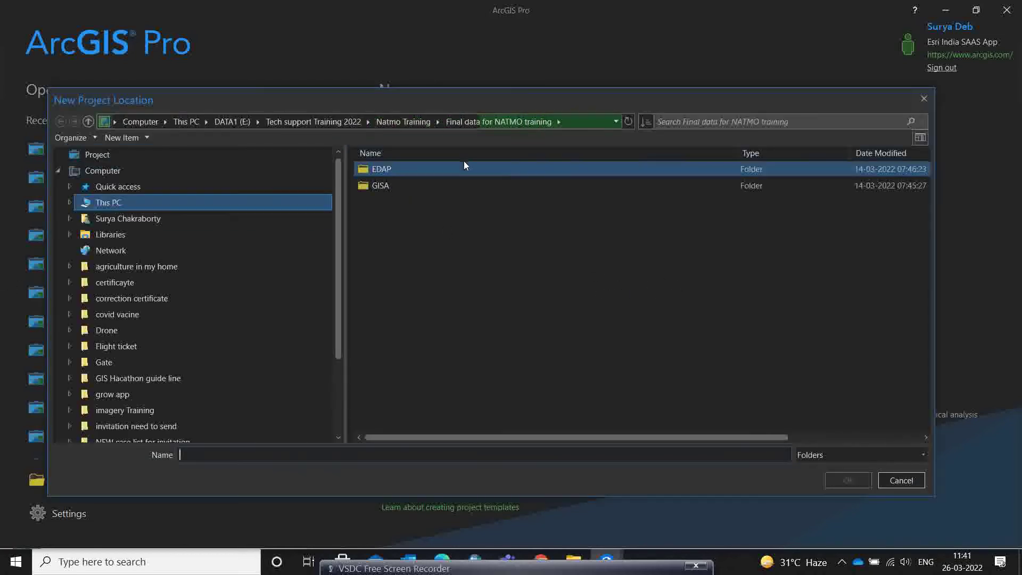
{"action": "left_click", "coordinate": [298, 122]}
{"action": "left_click", "coordinate": [375, 284]}
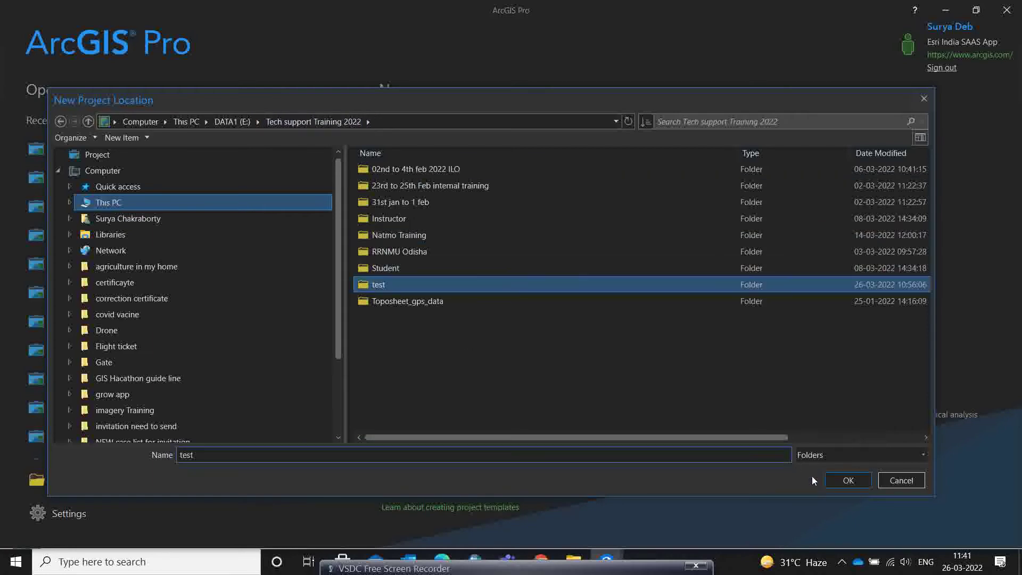
{"action": "left_click", "coordinate": [857, 480]}
Step: Change the new project's name to test3 and create the project
{"action": "left_click", "coordinate": [402, 253]}
{"action": "type", "text": "2"}
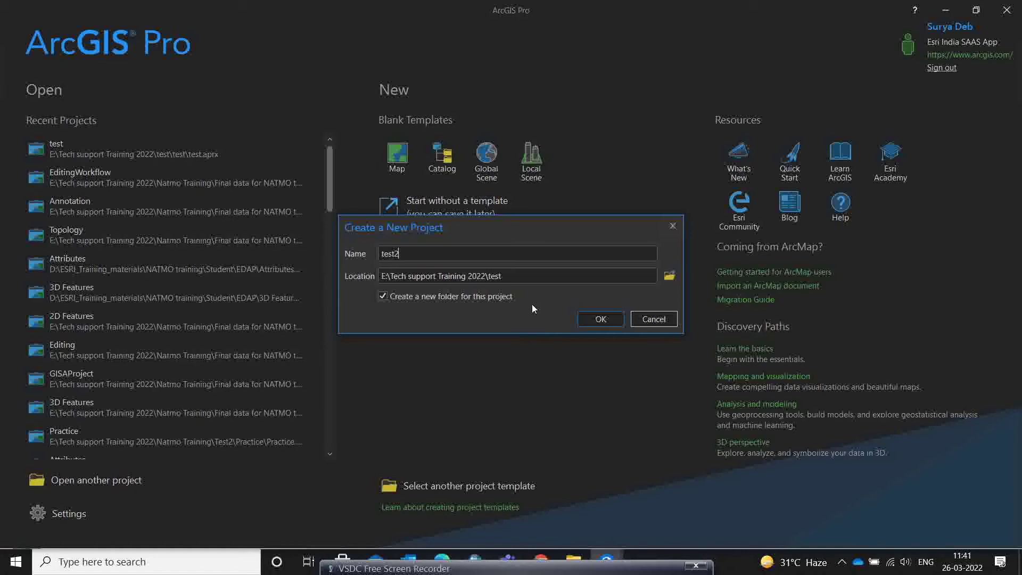
{"action": "key", "text": "BackSpace"}
{"action": "type", "text": "3"}
{"action": "left_click", "coordinate": [605, 321]}
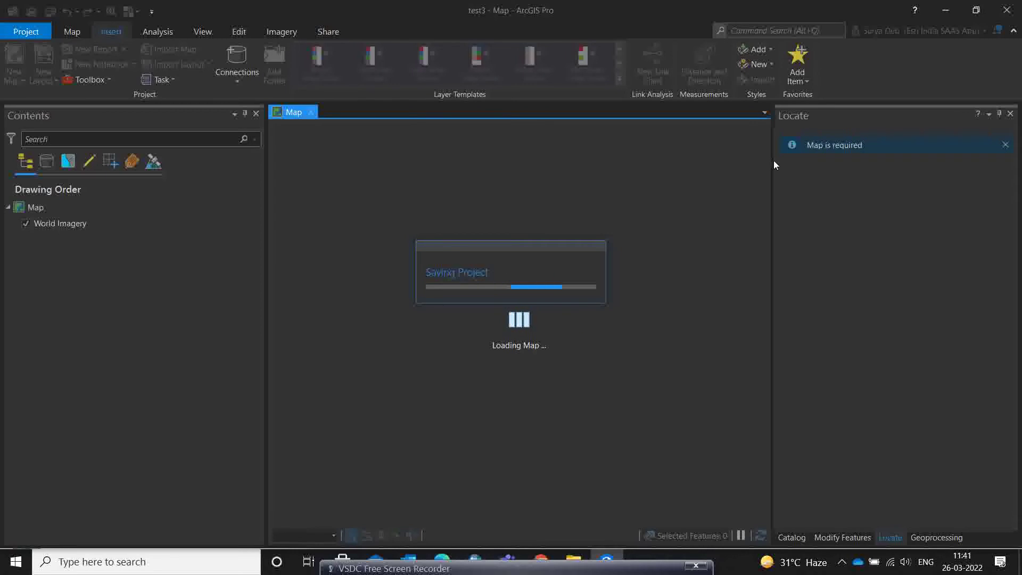
{"action": "left_click", "coordinate": [959, 31]}
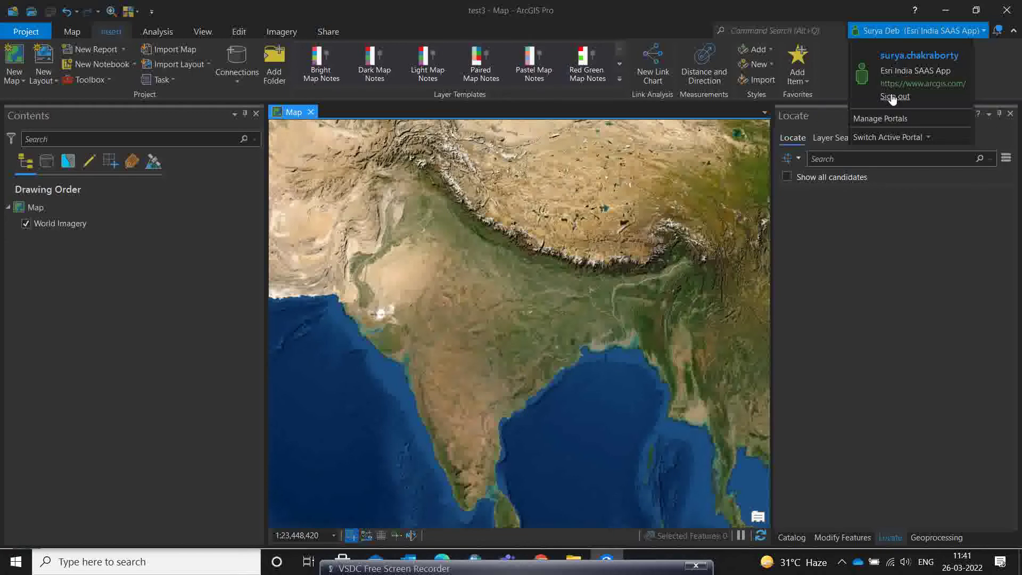
{"action": "left_click", "coordinate": [688, 11]}
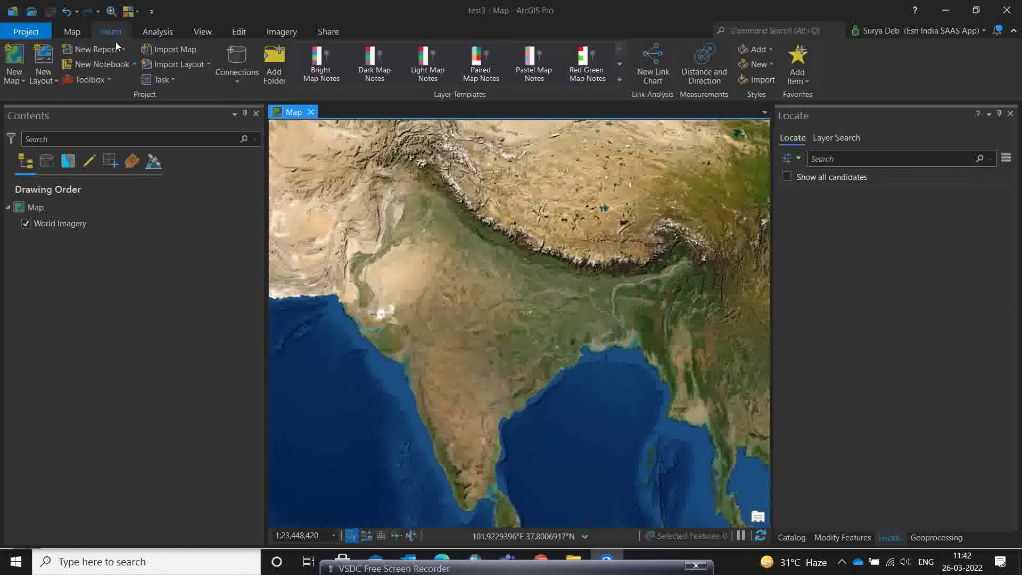
Step: Locate "garfa police station" on the map and examine the World Imagery around it and toward the southeast
{"action": "left_click", "coordinate": [73, 32]}
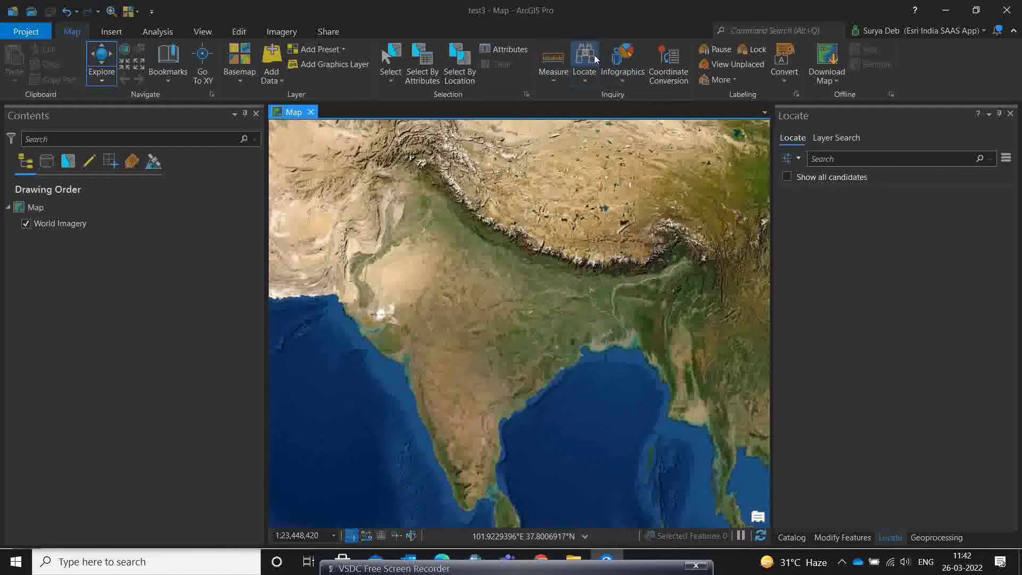
{"action": "left_click", "coordinate": [827, 160]}
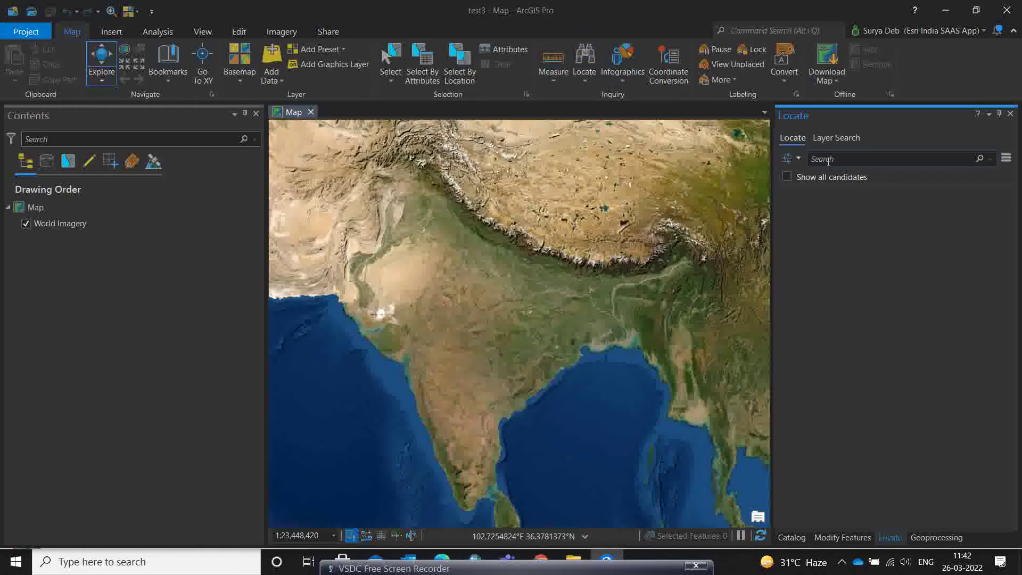
{"action": "type", "text": "garfa"}
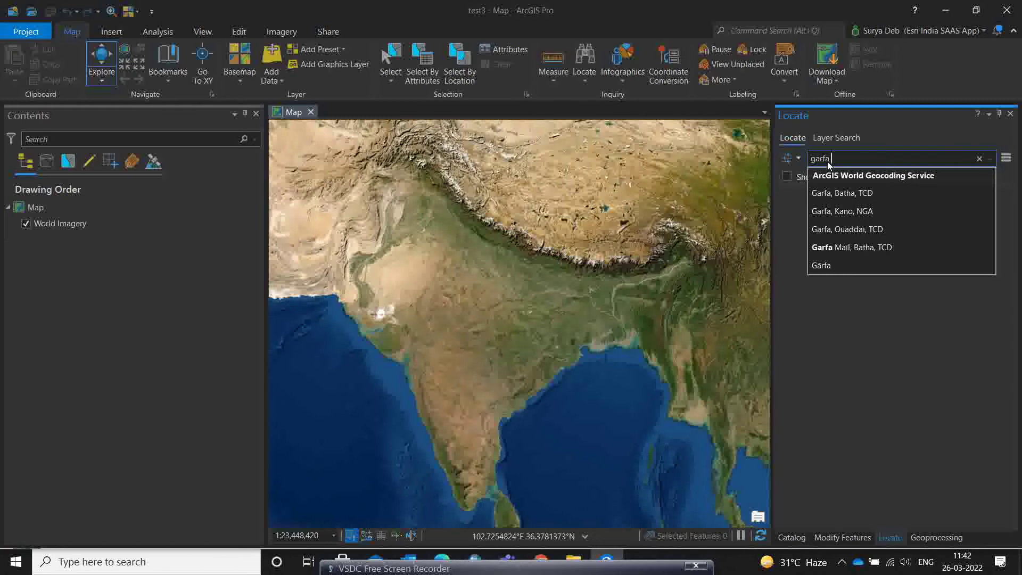
{"action": "type", "text": " police s"}
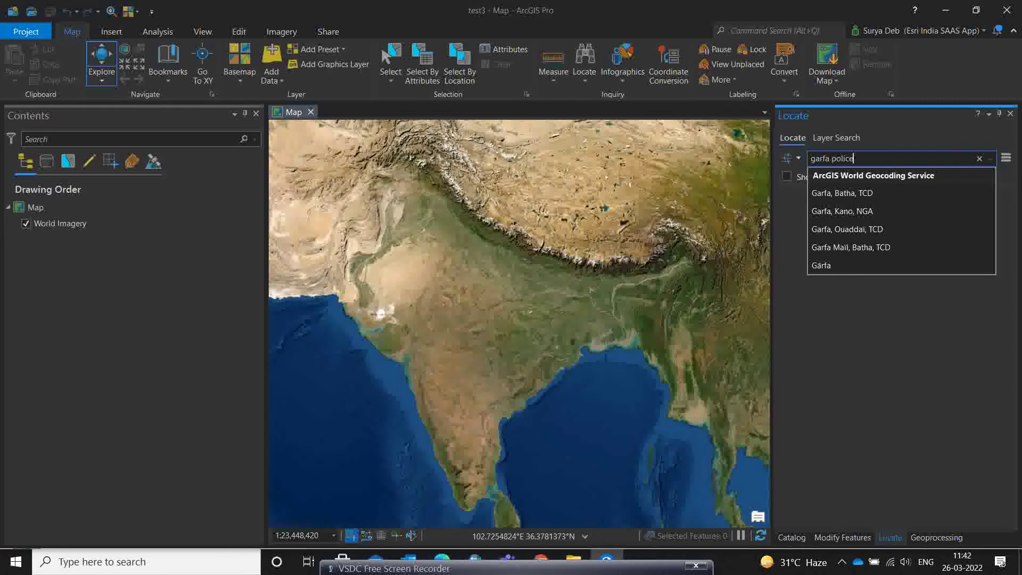
{"action": "type", "text": "tation"}
{"action": "key", "text": "Return"}
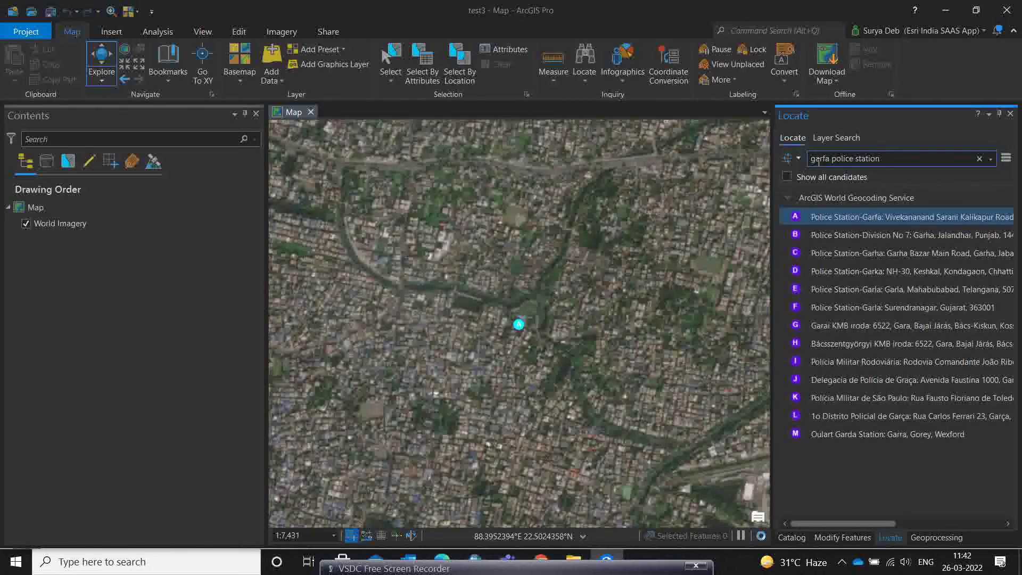
{"action": "scroll", "coordinate": [521, 342], "scroll_direction": "up", "scroll_amount": 3}
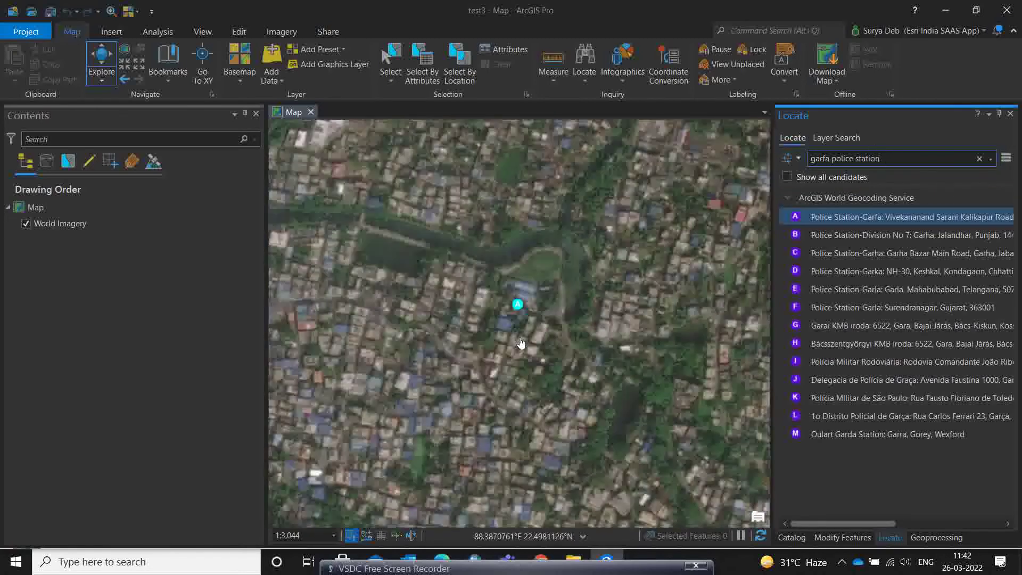
{"action": "scroll", "coordinate": [512, 308], "scroll_direction": "down", "scroll_amount": 2}
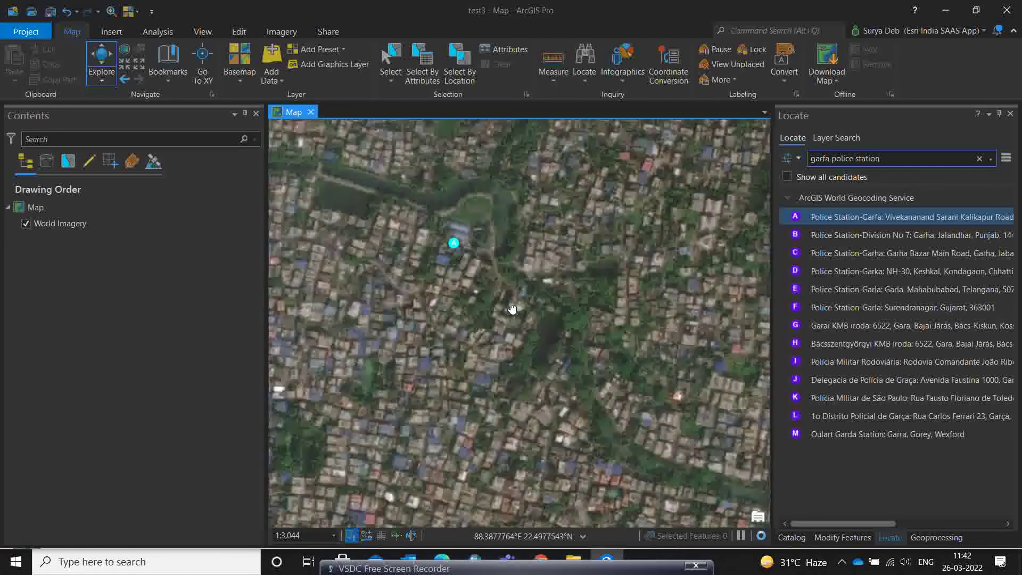
{"action": "scroll", "coordinate": [512, 308], "scroll_direction": "down", "scroll_amount": 3}
{"action": "mouse_move", "coordinate": [512, 308]}
{"action": "left_mouse_down"}
{"action": "mouse_move", "coordinate": [497, 284]}
{"action": "mouse_move", "coordinate": [431, 280]}
{"action": "left_mouse_up"}
{"action": "scroll", "coordinate": [457, 308], "scroll_direction": "down", "scroll_amount": 2}
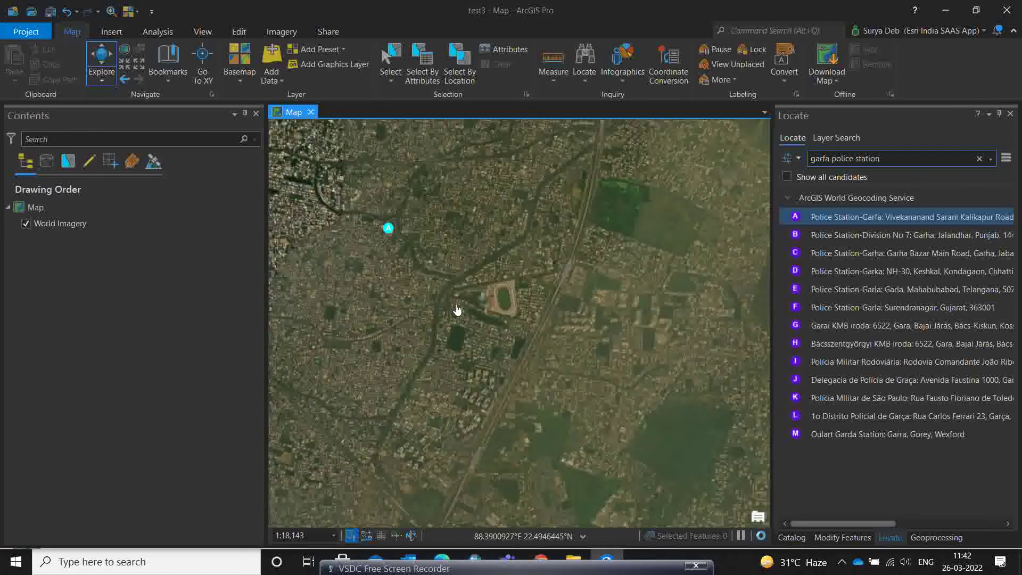
{"action": "left_click_drag", "start_coordinate": [488, 307], "coordinate": [482, 303]}
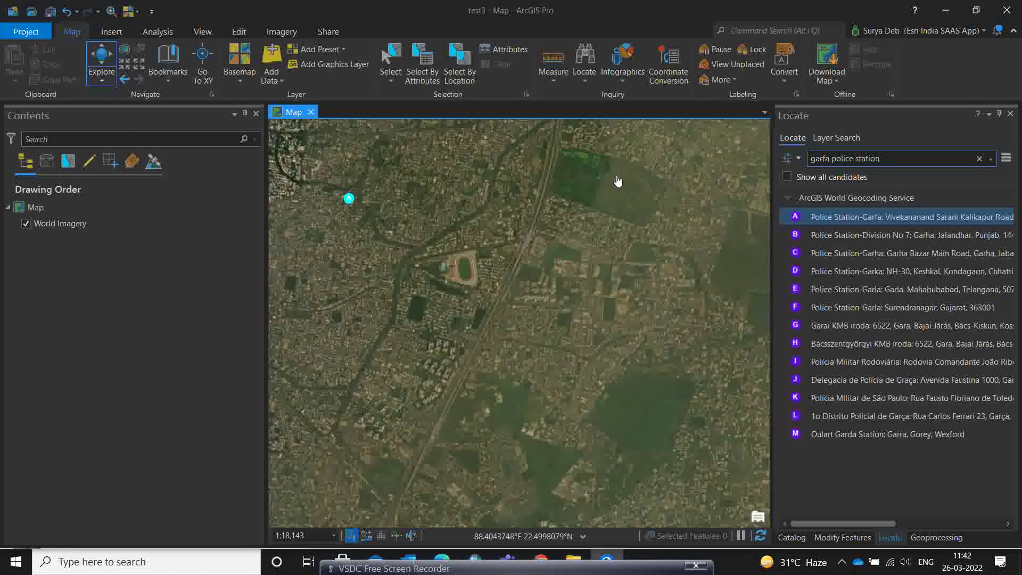
Step: Search the portal's Living Atlas for "sentinel" and add Sentinel-2 Views to the current map
{"action": "left_click", "coordinate": [792, 538]}
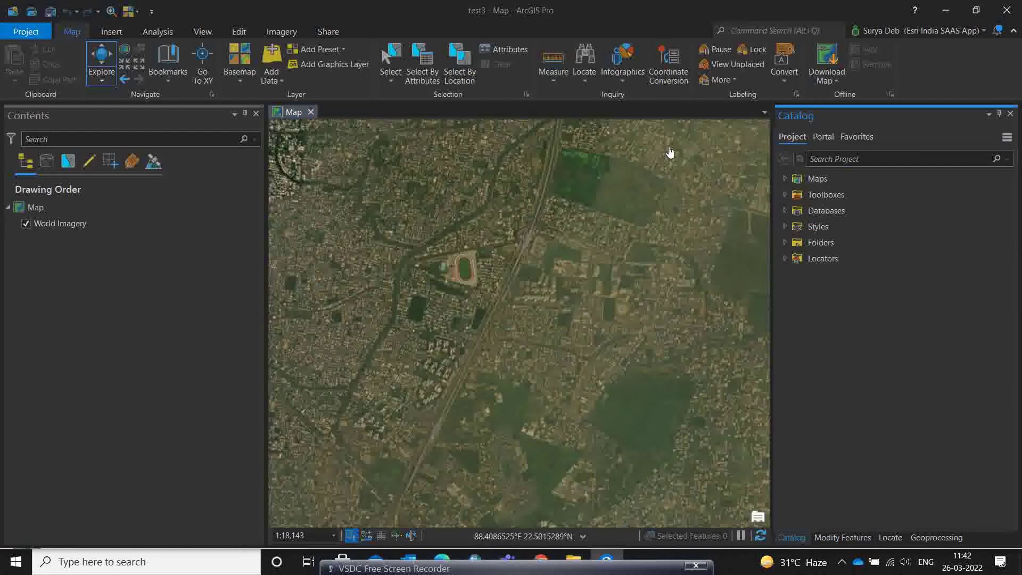
{"action": "left_click", "coordinate": [851, 140]}
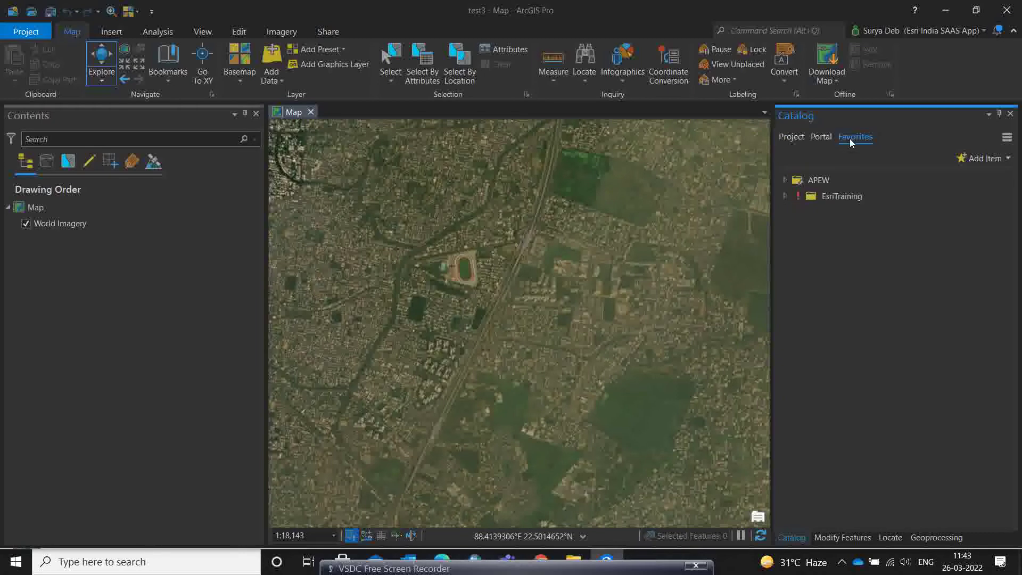
{"action": "left_click", "coordinate": [824, 136]}
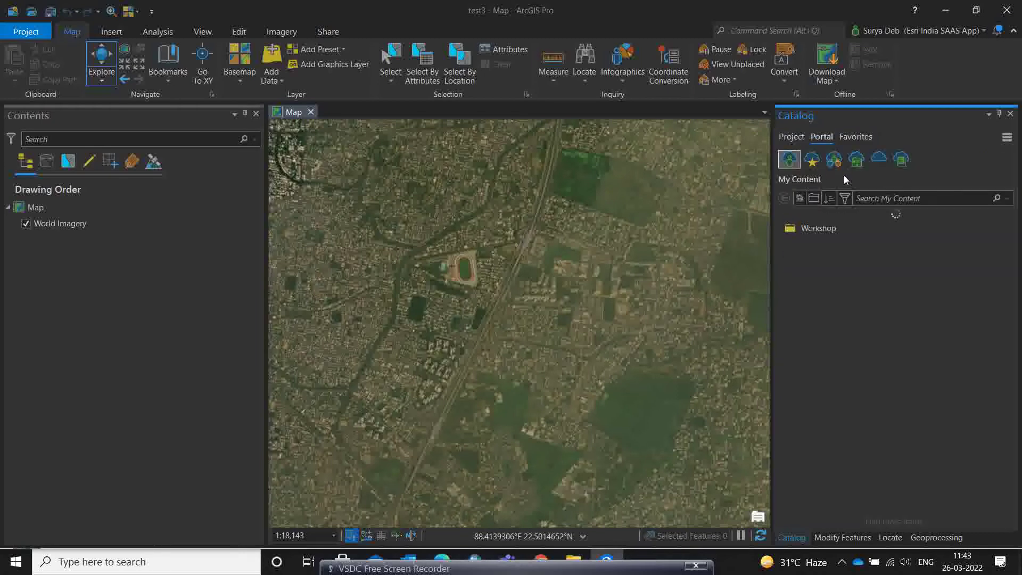
{"action": "left_click", "coordinate": [899, 167]}
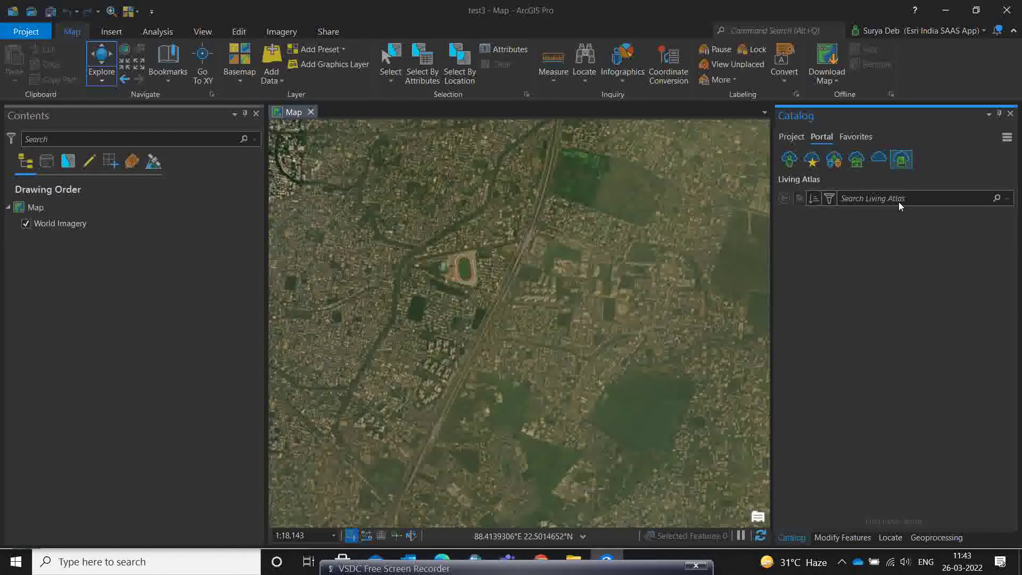
{"action": "left_click", "coordinate": [863, 198]}
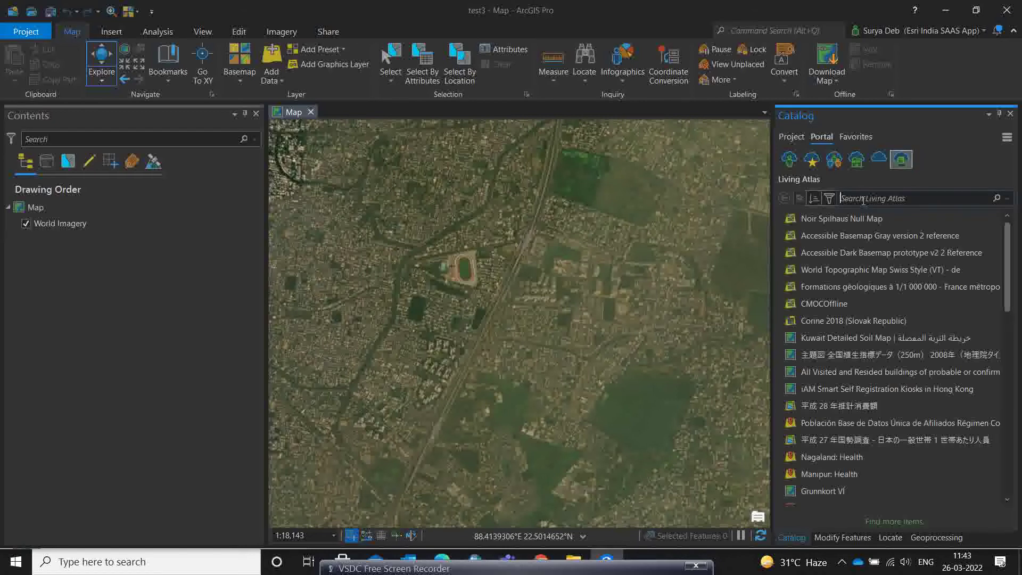
{"action": "type", "text": "se"}
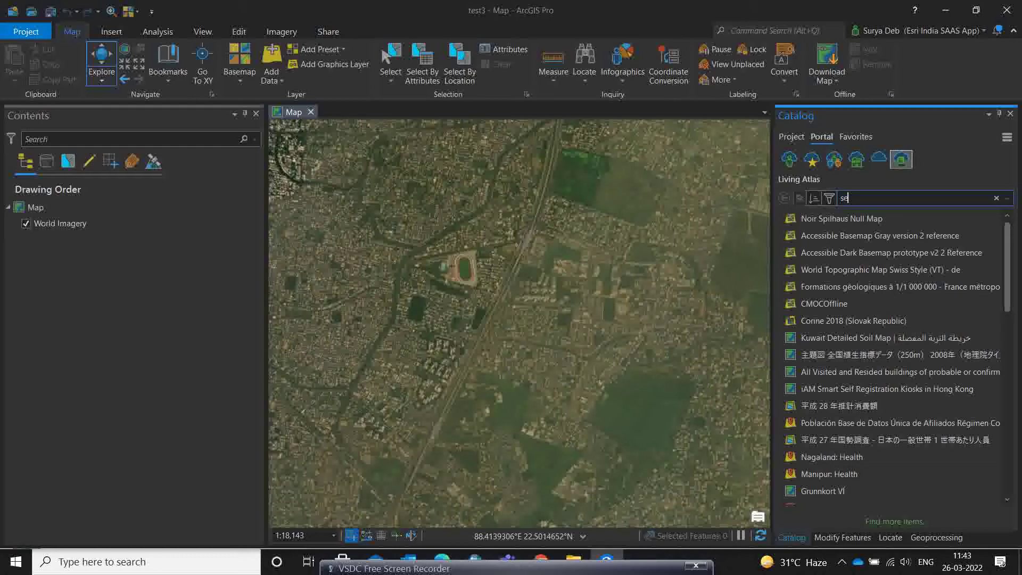
{"action": "type", "text": "ntinel"}
{"action": "key", "text": "Return"}
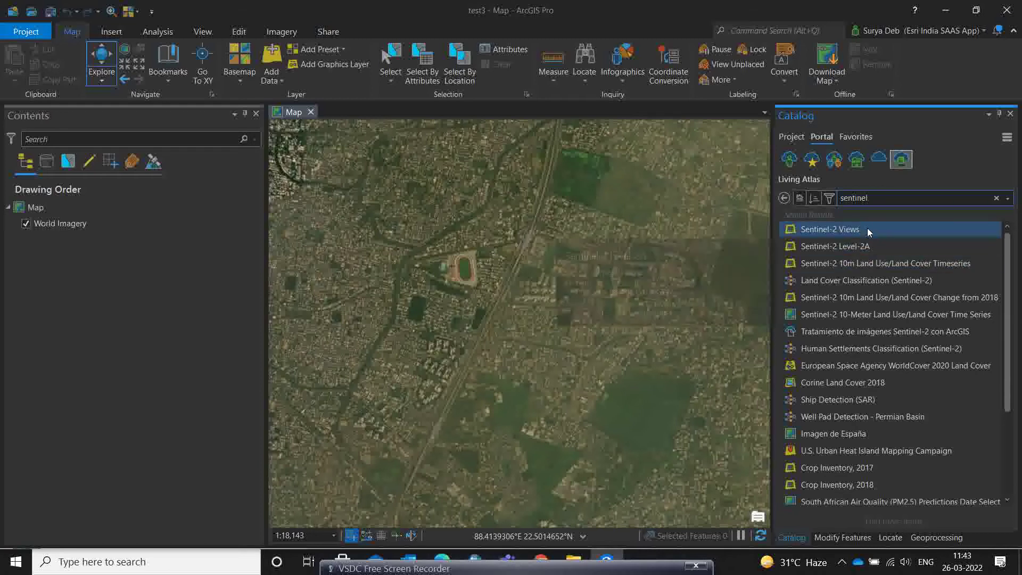
{"action": "right_click", "coordinate": [836, 228]}
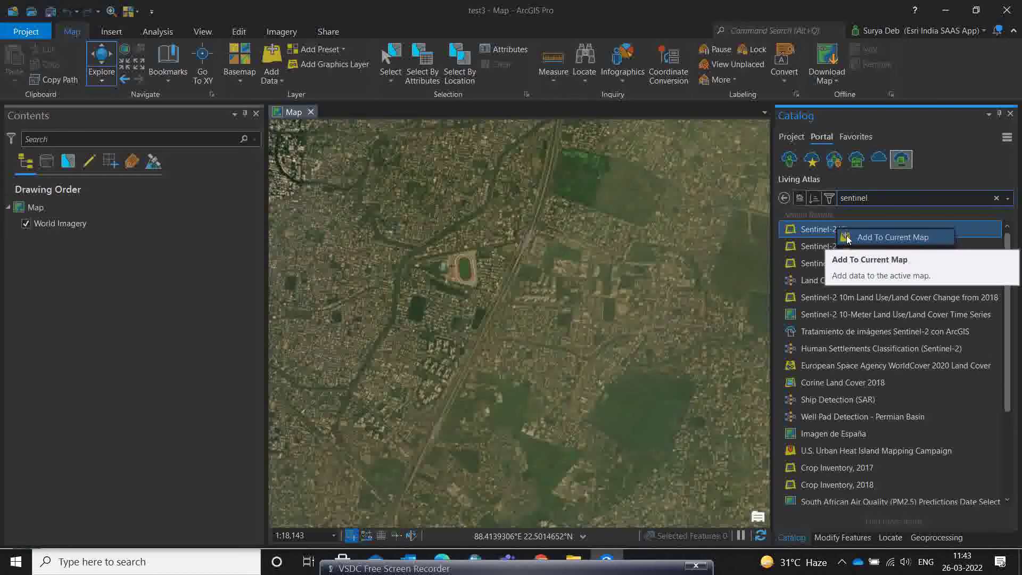
{"action": "left_click", "coordinate": [847, 237]}
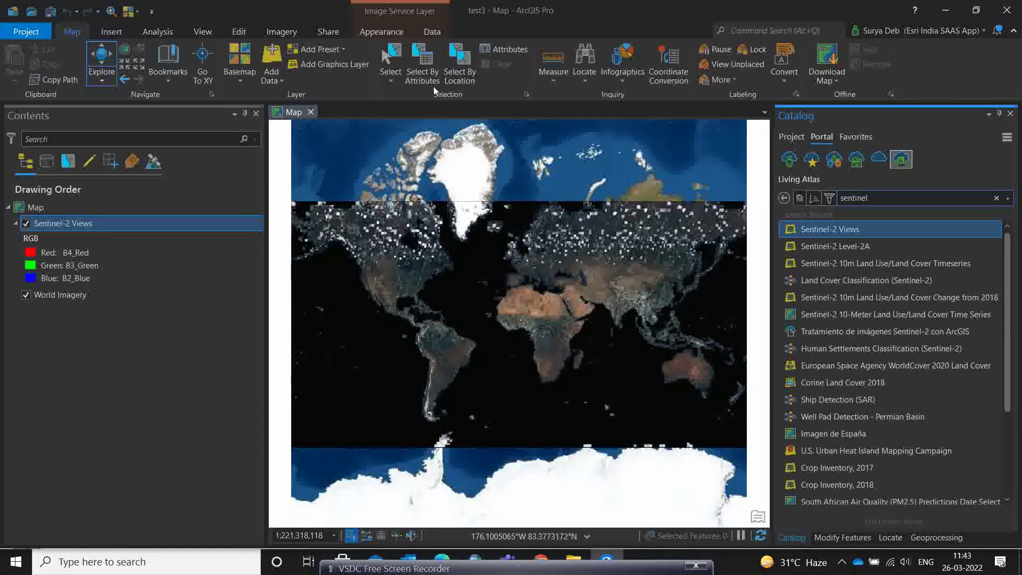
Step: Zoom to the located Garfa police station again and examine the Sentinel-2 imagery of the surrounding area
{"action": "left_click", "coordinate": [584, 60]}
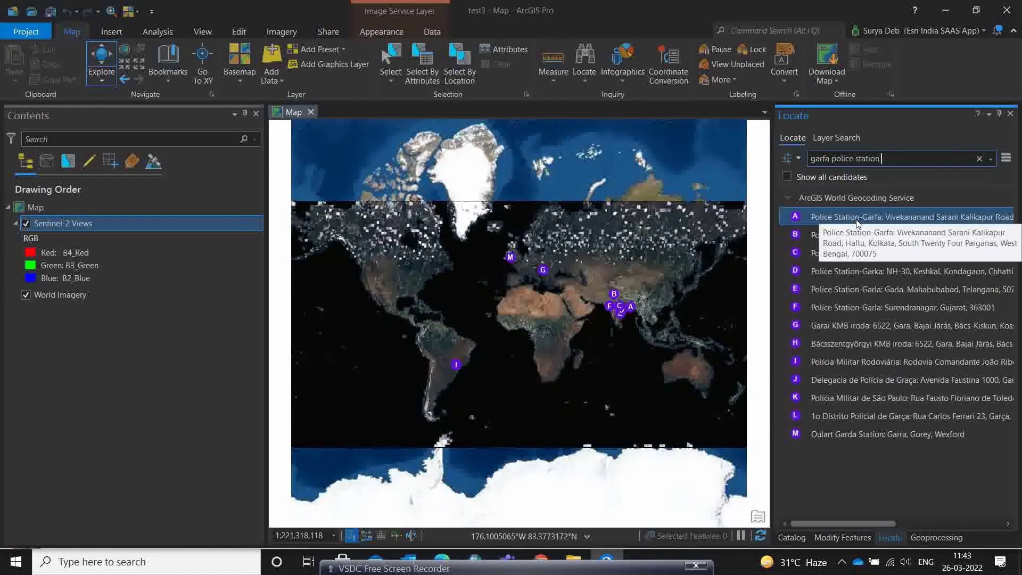
{"action": "left_click", "coordinate": [856, 220]}
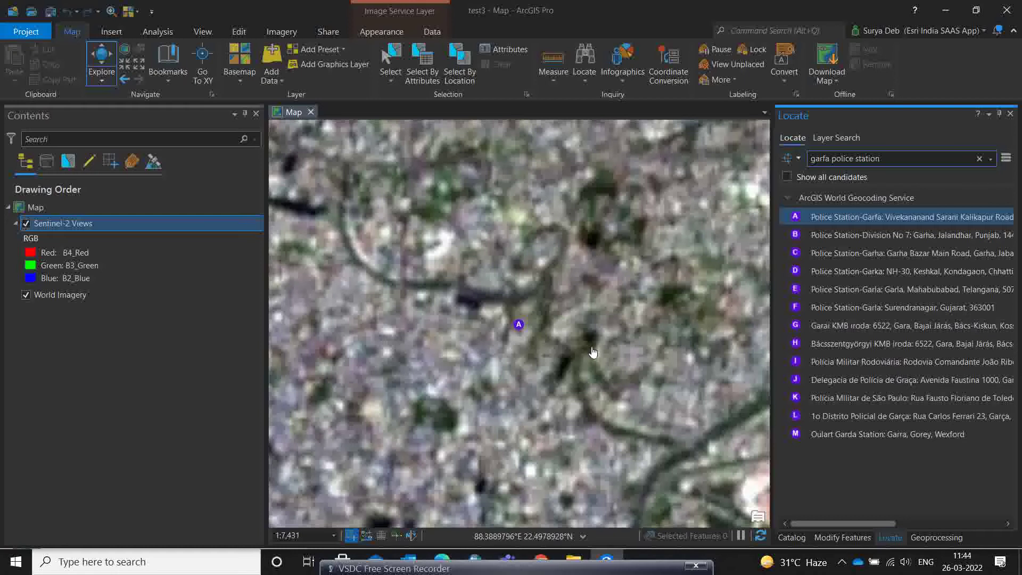
{"action": "scroll", "coordinate": [564, 362], "scroll_direction": "down", "scroll_amount": 2}
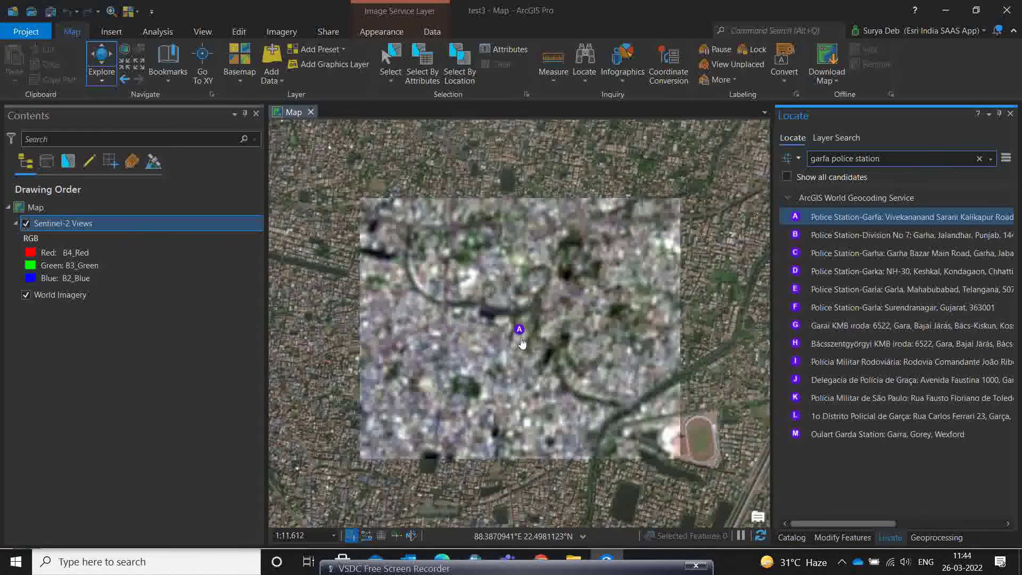
{"action": "left_click_drag", "start_coordinate": [560, 361], "coordinate": [534, 334]}
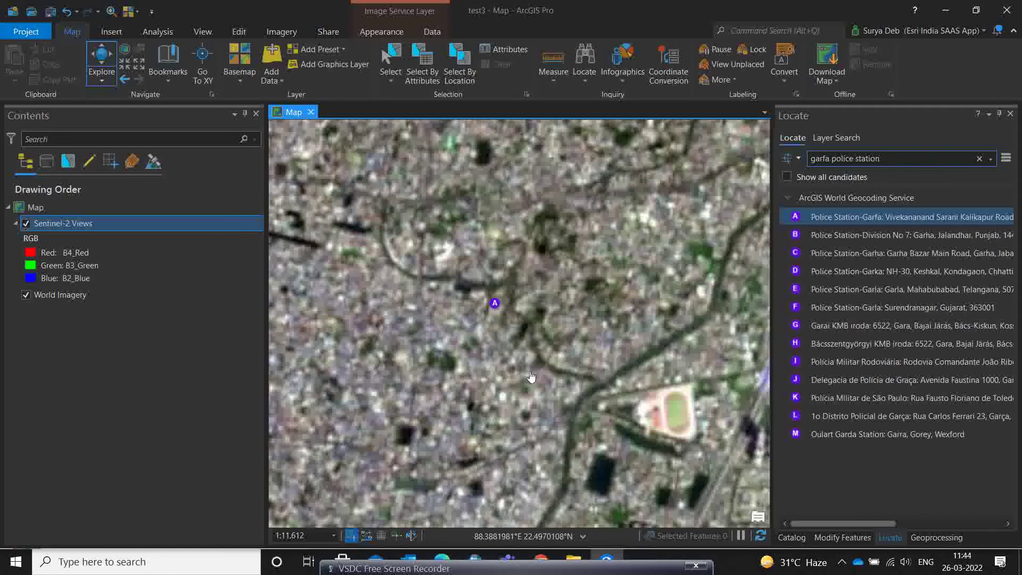
{"action": "scroll", "coordinate": [496, 384], "scroll_direction": "down", "scroll_amount": 1}
{"action": "mouse_move", "coordinate": [550, 382]}
{"action": "left_mouse_down"}
{"action": "mouse_move", "coordinate": [481, 348]}
{"action": "mouse_move", "coordinate": [466, 319]}
{"action": "left_mouse_up"}
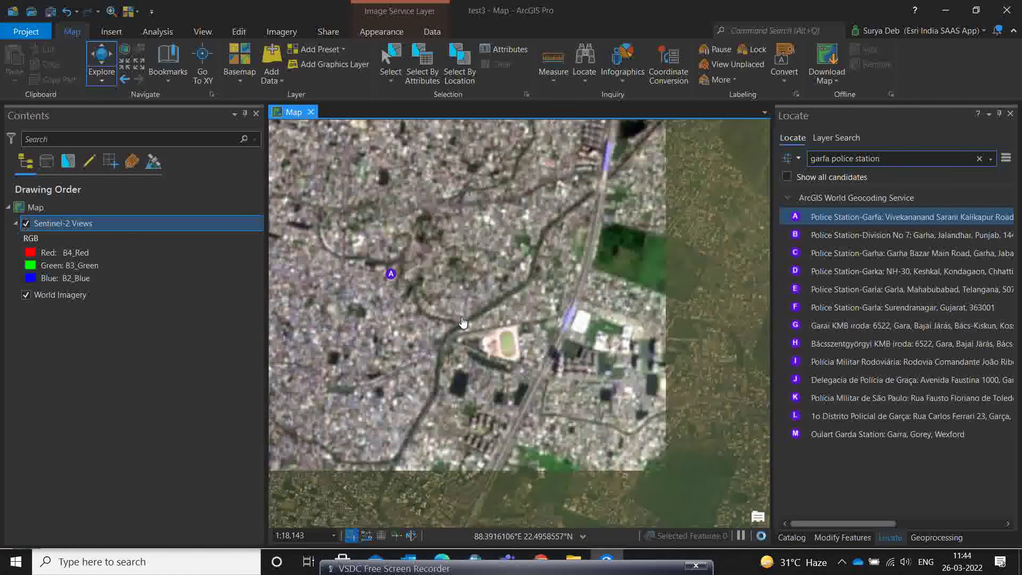
{"action": "scroll", "coordinate": [508, 358], "scroll_direction": "down", "scroll_amount": 1}
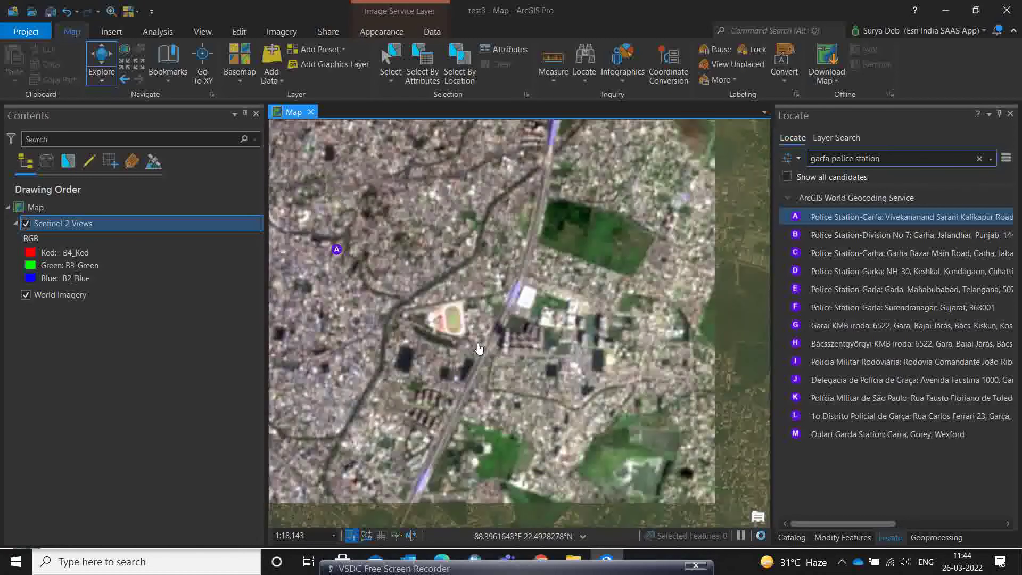
{"action": "mouse_move", "coordinate": [540, 383]}
{"action": "left_mouse_down"}
{"action": "mouse_move", "coordinate": [496, 358]}
{"action": "mouse_move", "coordinate": [477, 362]}
{"action": "left_mouse_up"}
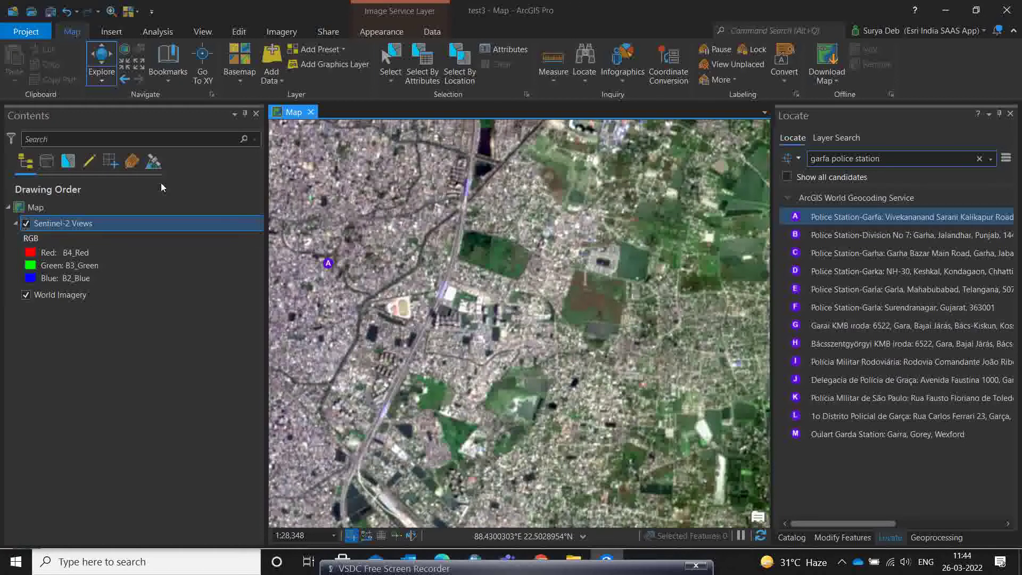
Step: Open the Raster Item Explorer for Sentinel-2 Views and set its area of interest to Display Extent, excluding overviews
{"action": "left_click", "coordinate": [432, 31]}
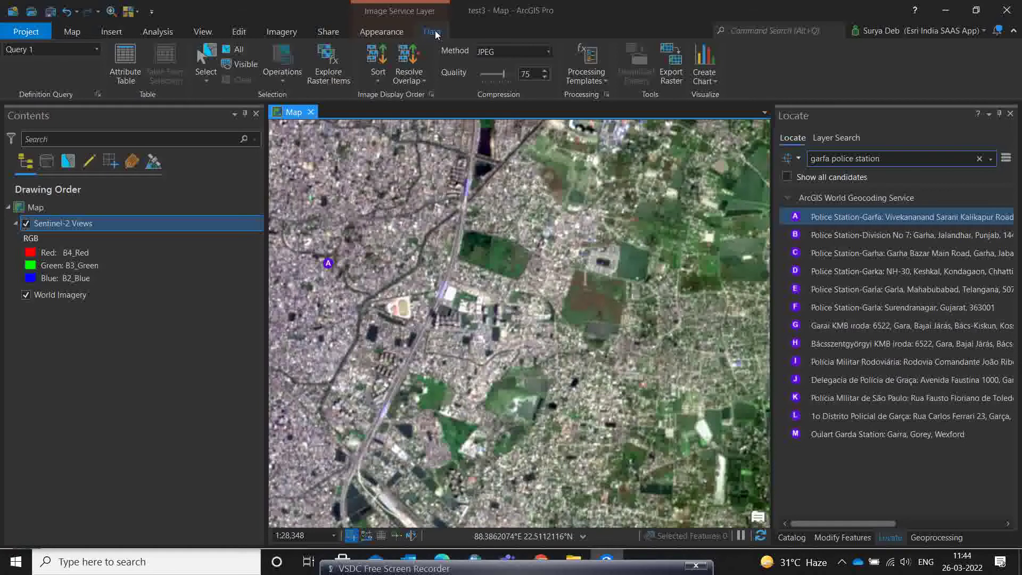
{"action": "left_click", "coordinate": [318, 81]}
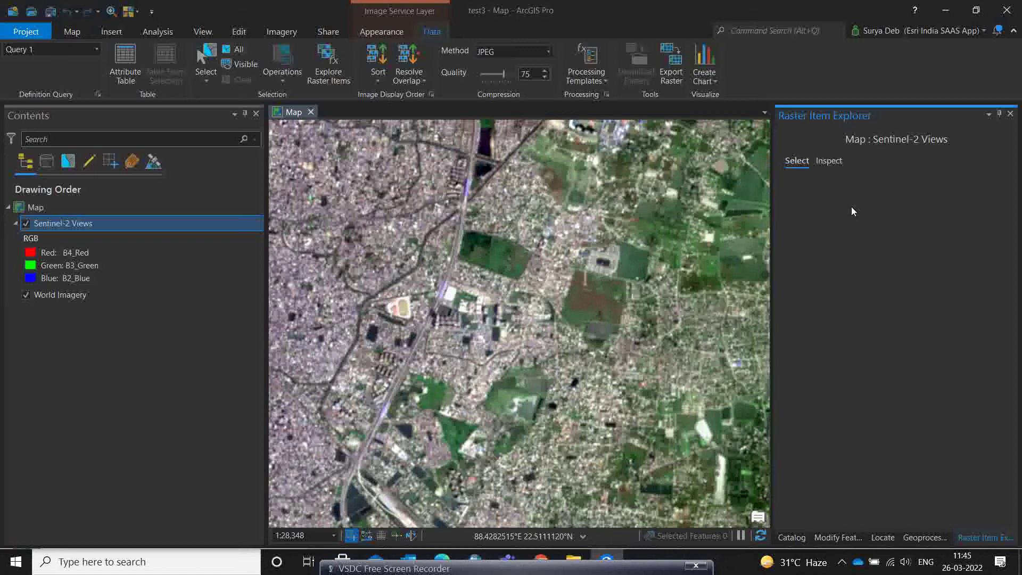
{"action": "left_click", "coordinate": [829, 162]}
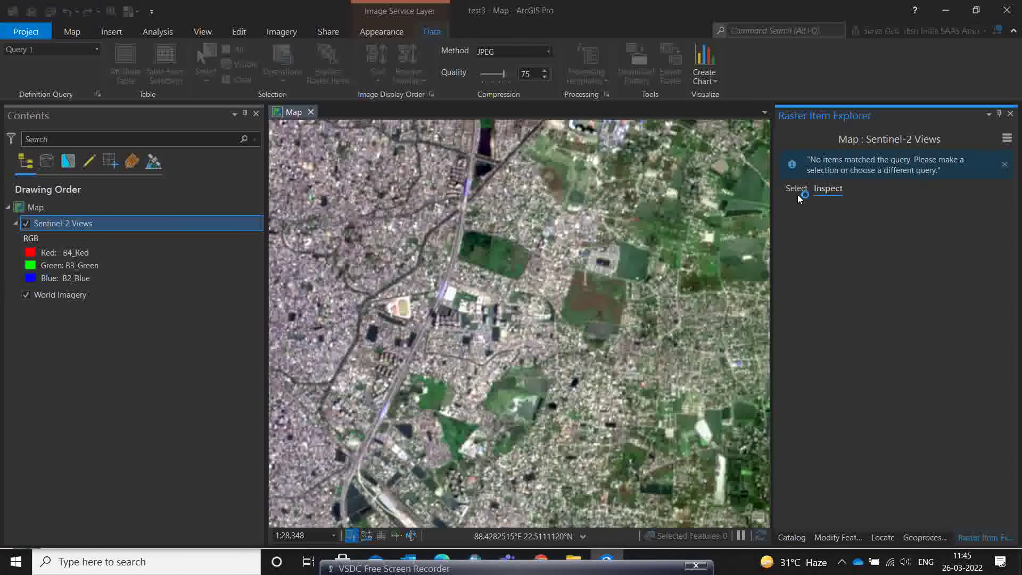
{"action": "left_click", "coordinate": [798, 190]}
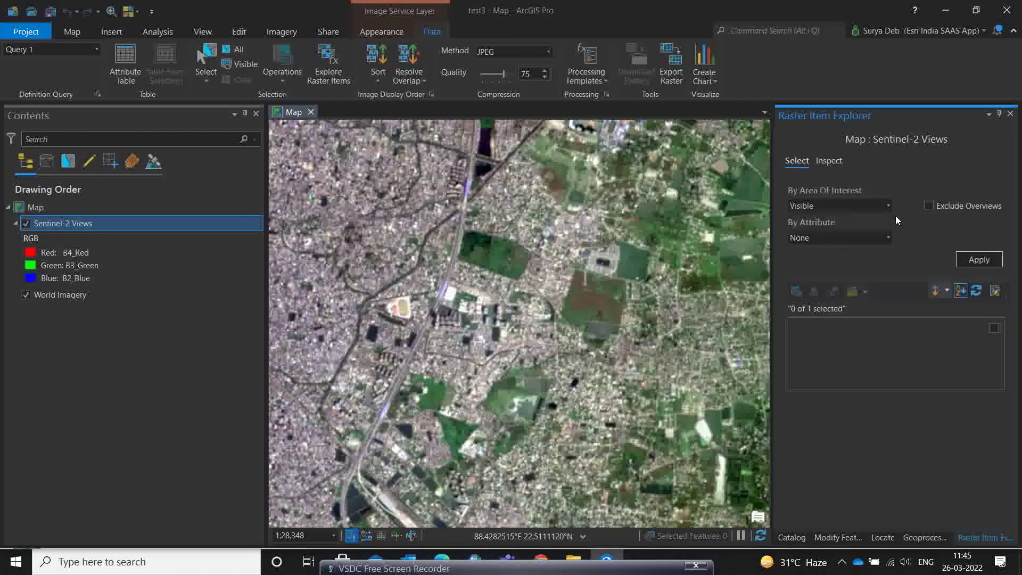
{"action": "left_click", "coordinate": [888, 207]}
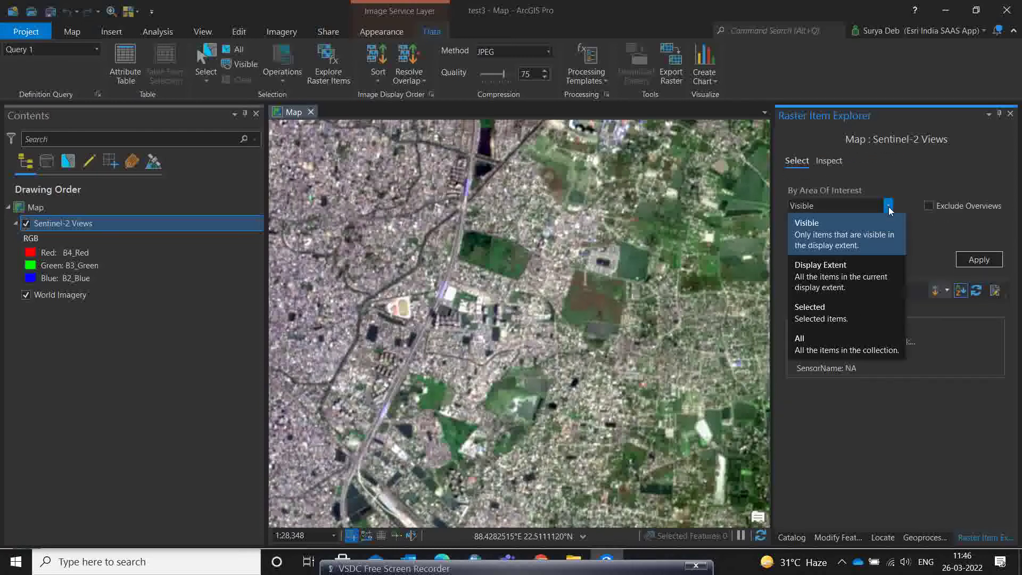
{"action": "left_click", "coordinate": [813, 272]}
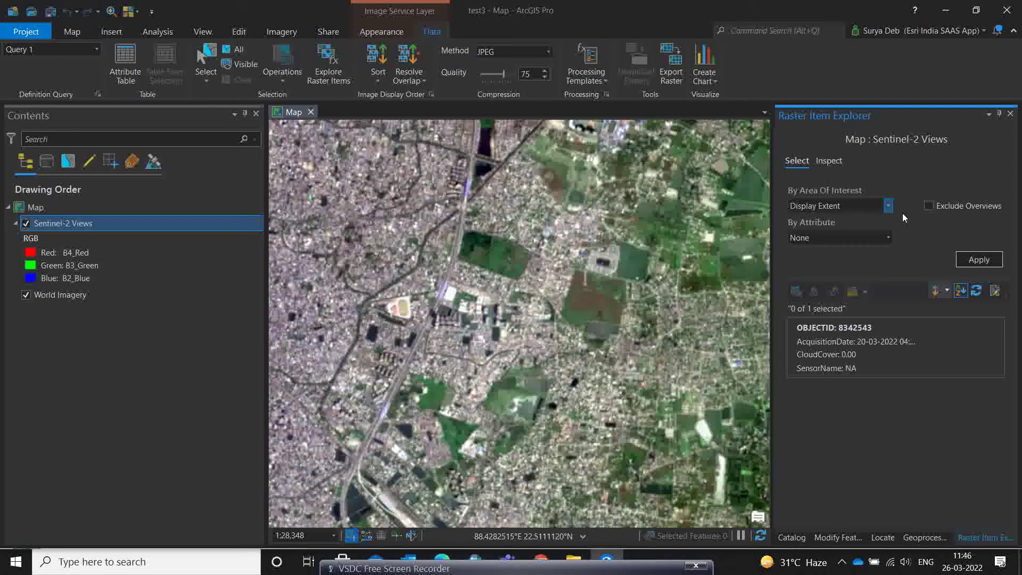
{"action": "left_click", "coordinate": [929, 206]}
Step: Filter the raster items by the AcquisitionDate field from 24-01-2021 through today's date, 26-03-2022, and apply the query
{"action": "left_click", "coordinate": [888, 238]}
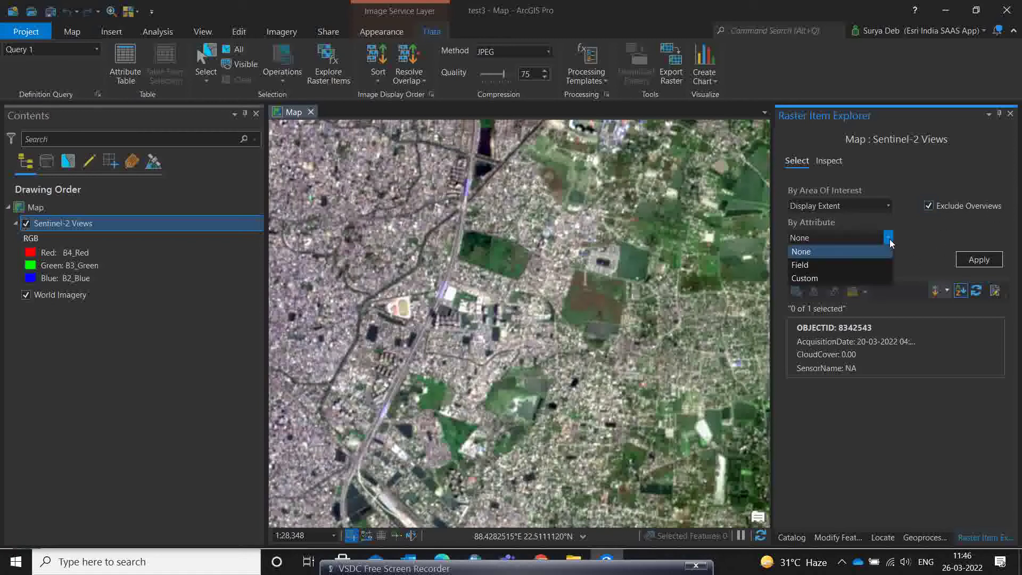
{"action": "left_click", "coordinate": [805, 266]}
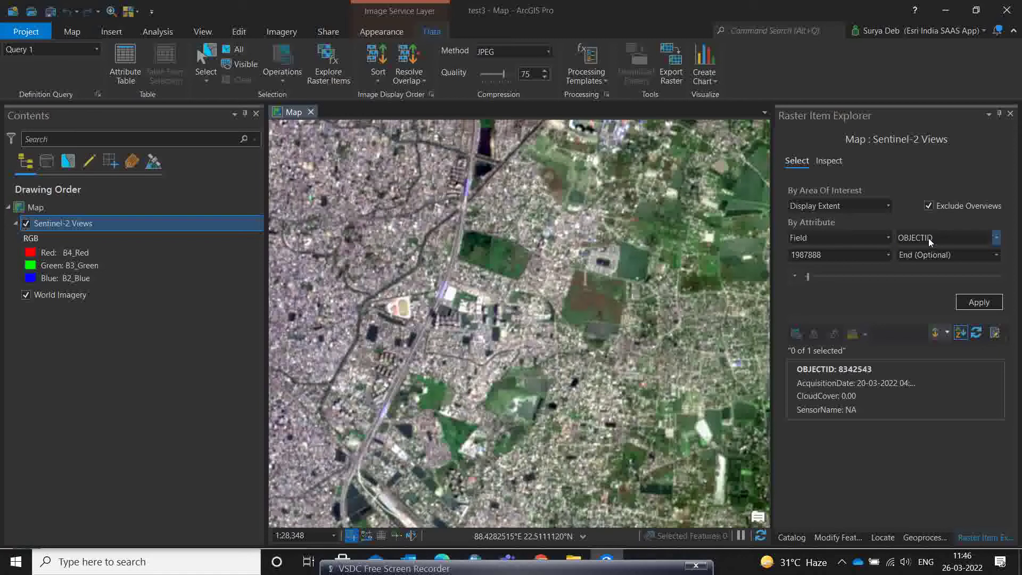
{"action": "left_click", "coordinate": [996, 240]}
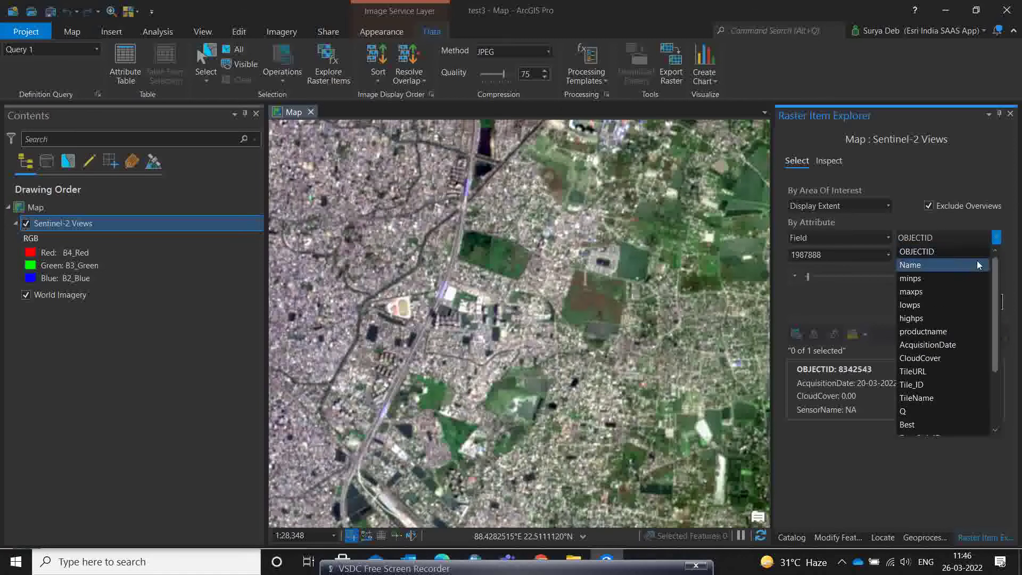
{"action": "left_click", "coordinate": [942, 345]}
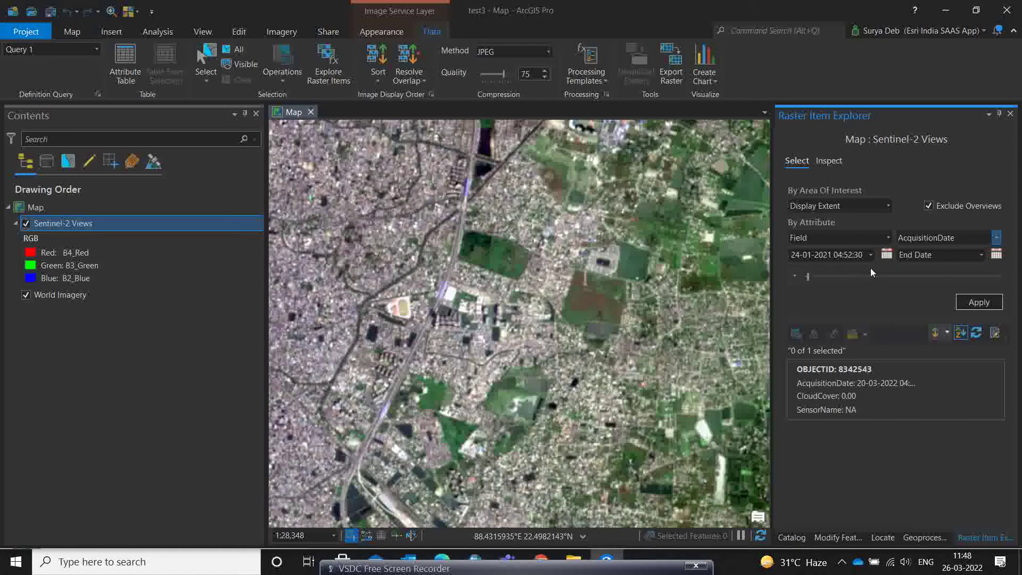
{"action": "left_click", "coordinate": [982, 255]}
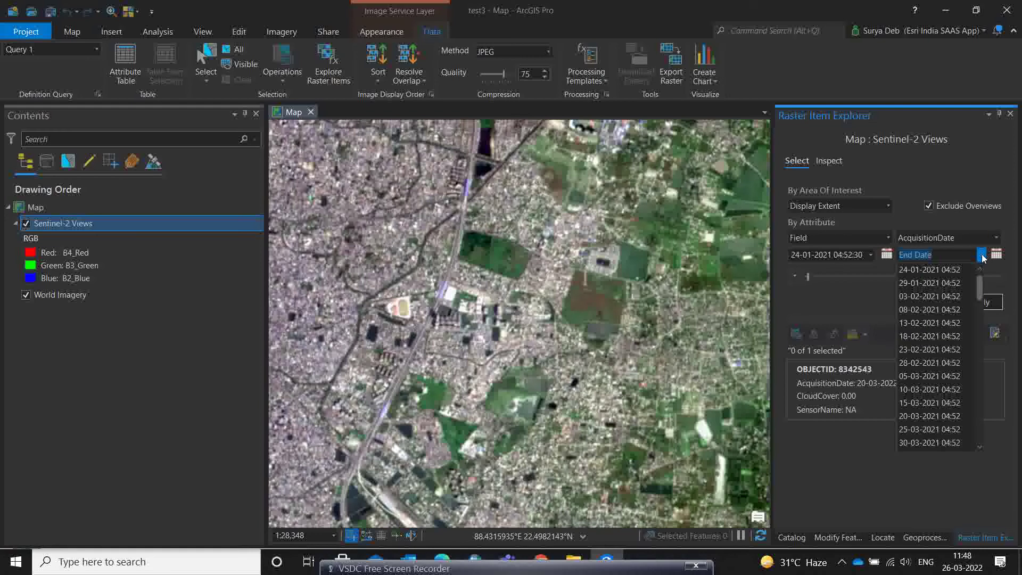
{"action": "left_click", "coordinate": [1014, 252]}
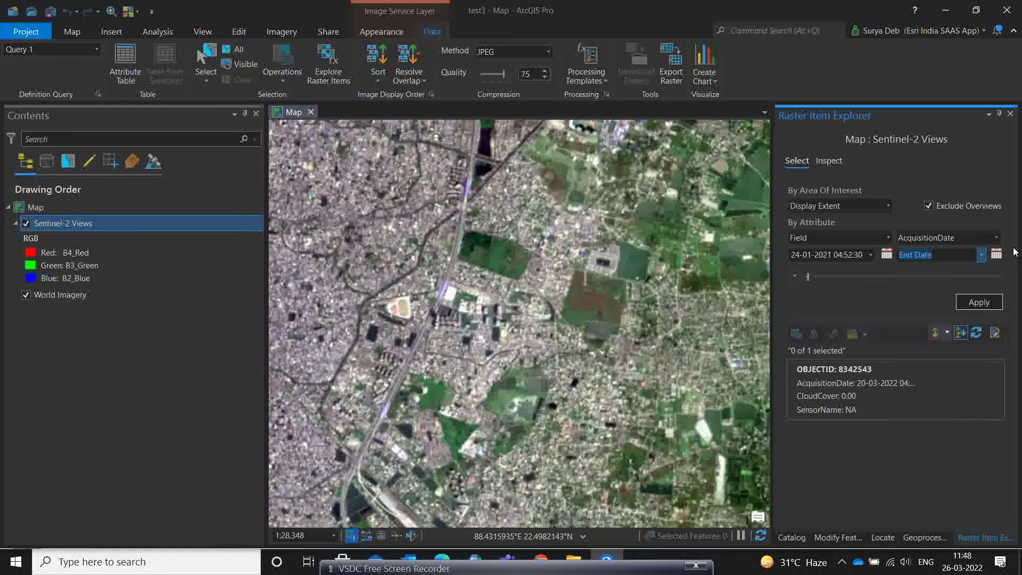
{"action": "left_click", "coordinate": [997, 255]}
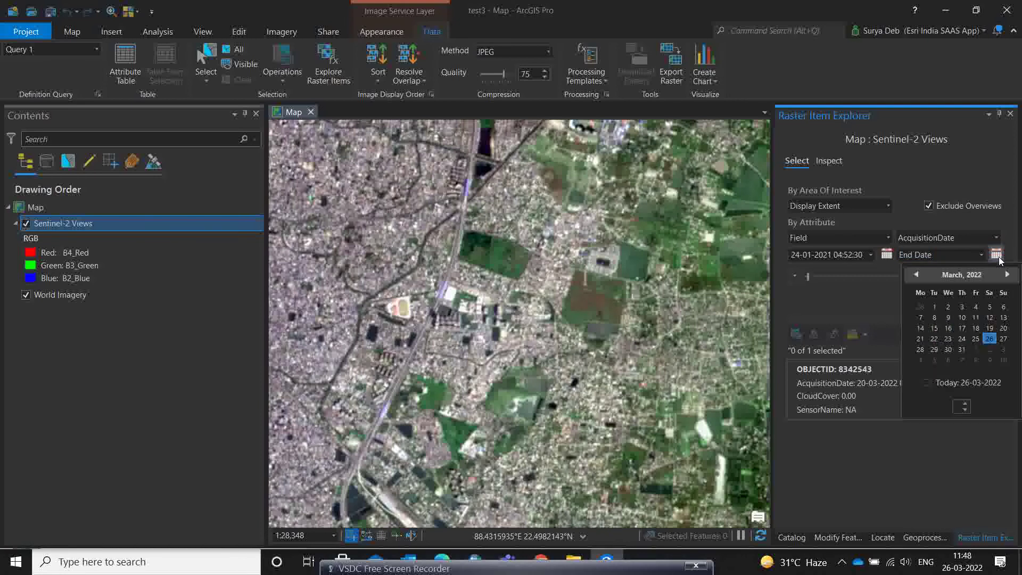
{"action": "left_click", "coordinate": [926, 382]}
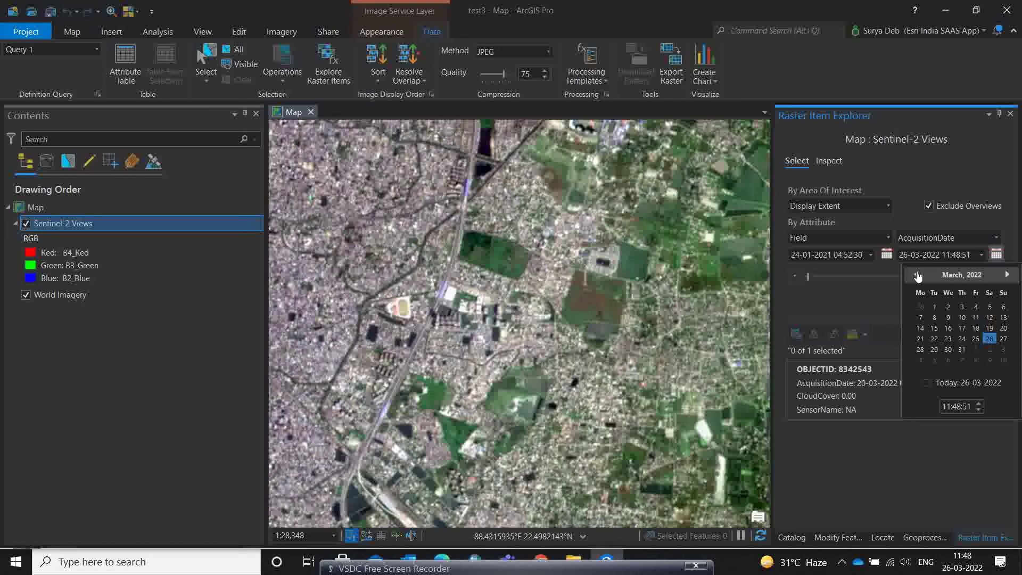
{"action": "left_click", "coordinate": [1015, 251]}
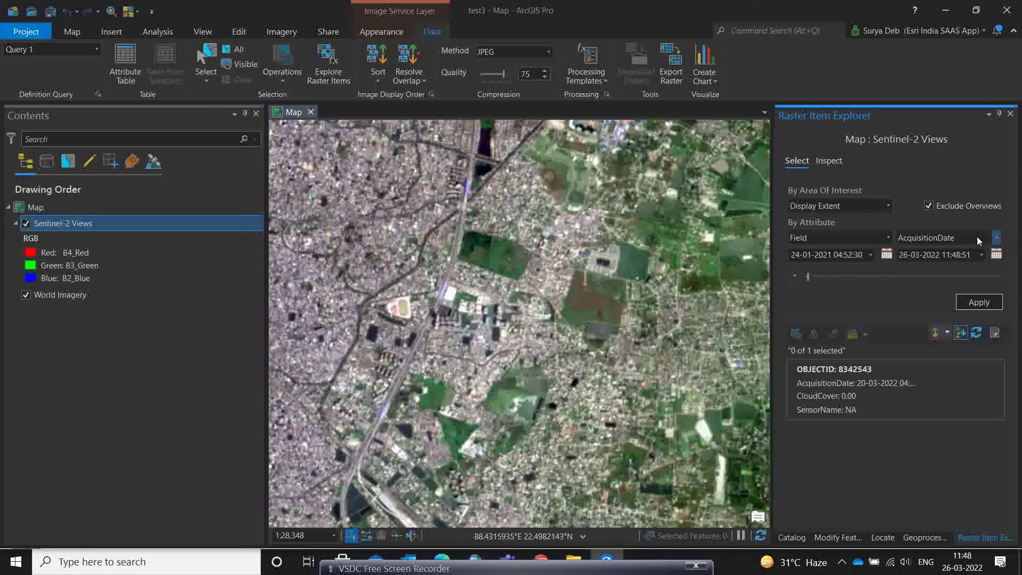
{"action": "left_click", "coordinate": [978, 301]}
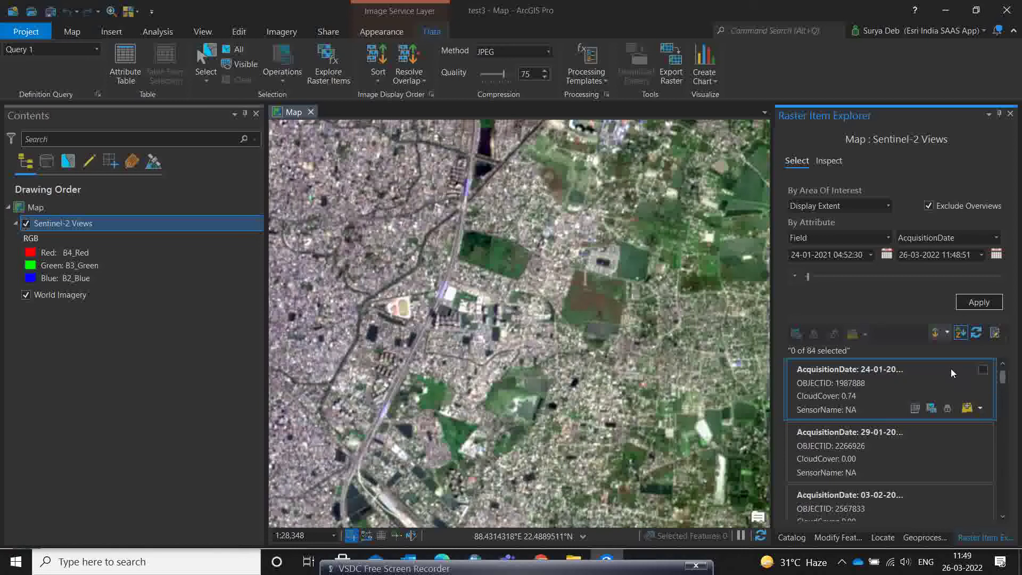
Step: Add the scene acquired on 24-01-2021 to the map as a layer and hide the original Sentinel-2 Views layer
{"action": "left_click", "coordinate": [984, 370]}
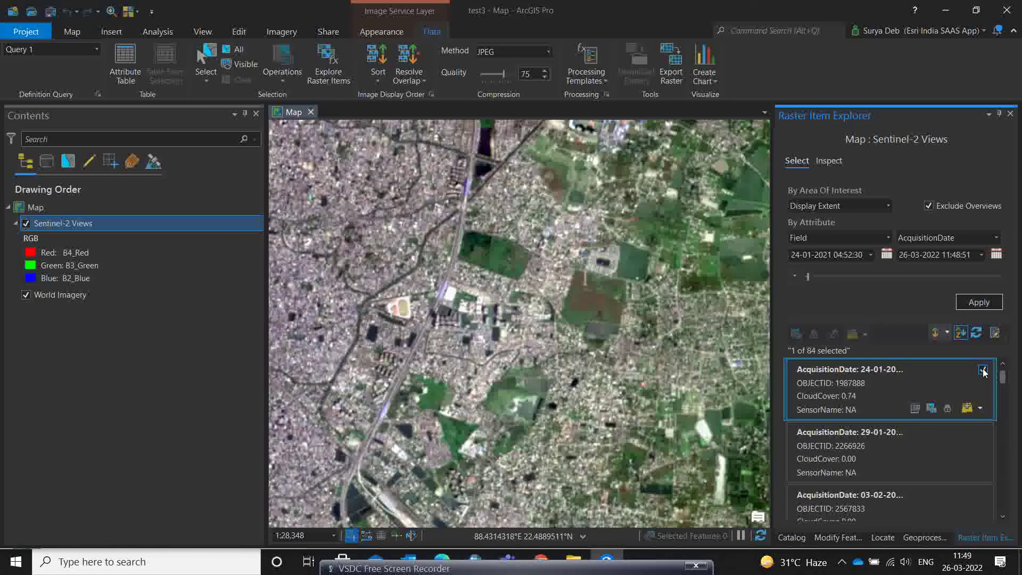
{"action": "left_click", "coordinate": [967, 409]}
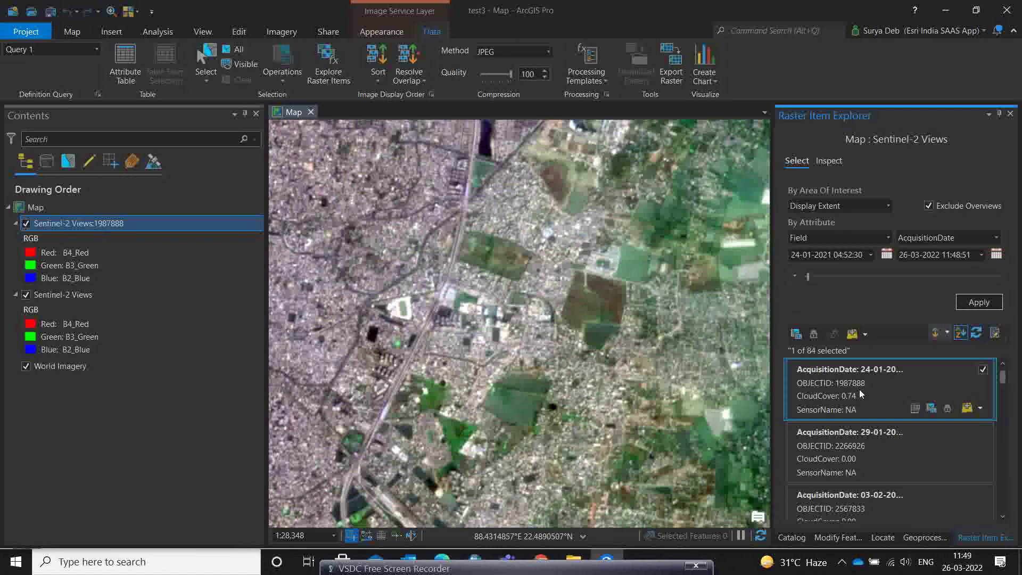
{"action": "left_click", "coordinate": [25, 295]}
Step: Switch the 24-01-2021 scene's visibility off and on to compare it with the World Imagery beneath
{"action": "left_click", "coordinate": [26, 224]}
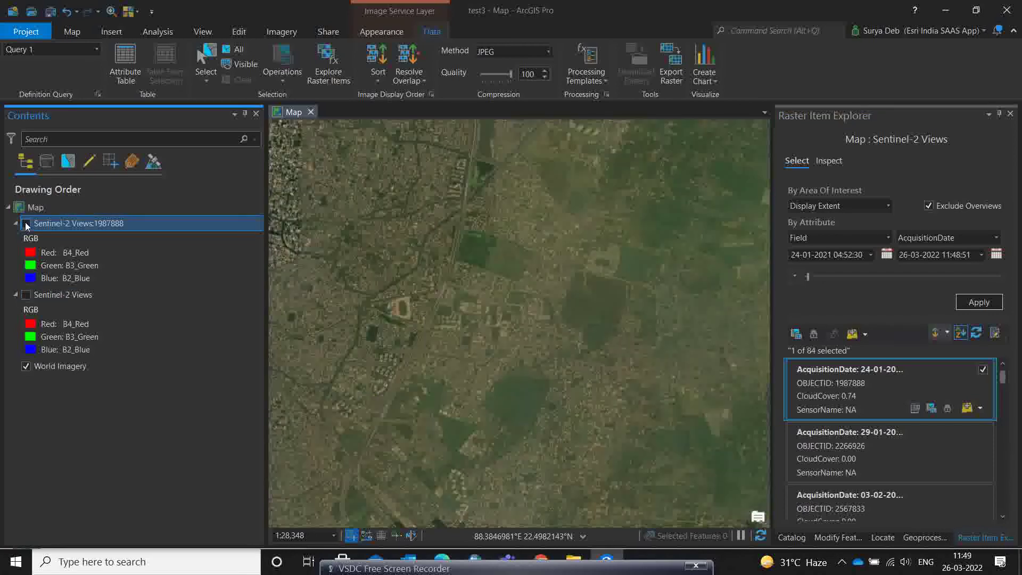
{"action": "left_click", "coordinate": [26, 224]}
{"action": "left_click", "coordinate": [26, 224]}
{"action": "left_click", "coordinate": [26, 225]}
{"action": "left_click", "coordinate": [26, 224]}
{"action": "left_click", "coordinate": [26, 224]}
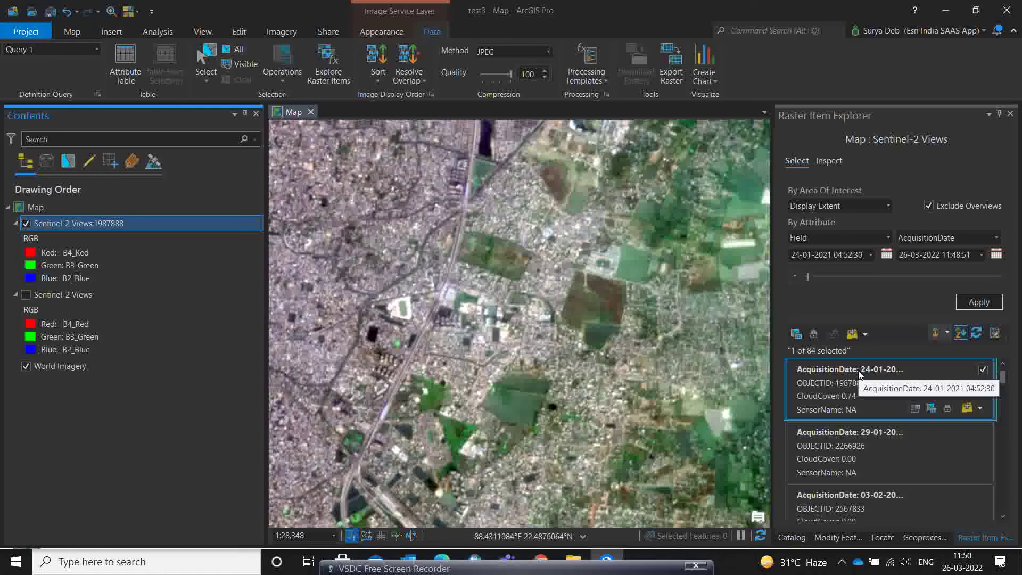
Step: Rename the 24-01-2021 scene's layer as Sentinel-2 Views:1987888_Jan_2021
{"action": "right_click", "coordinate": [120, 225]}
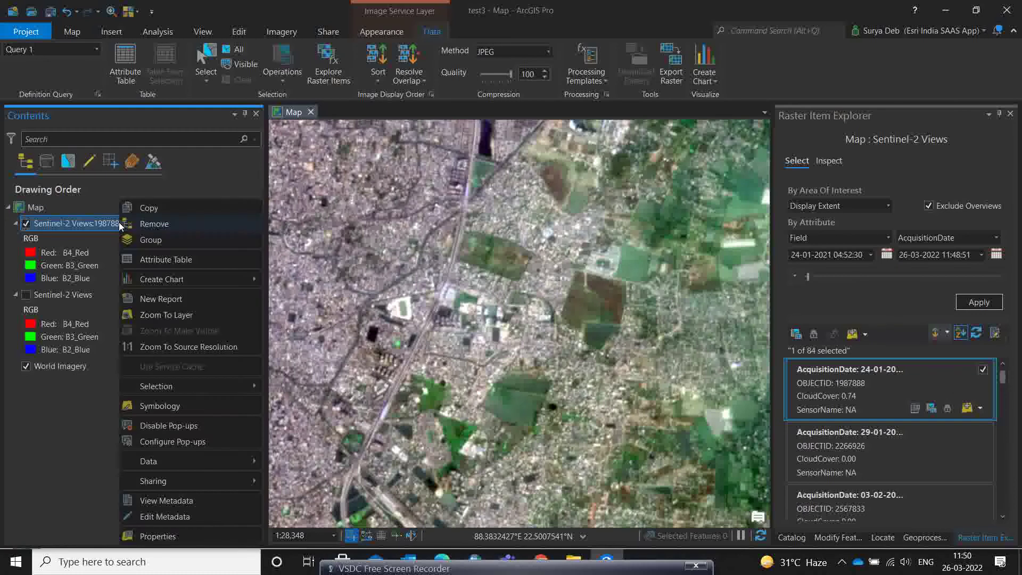
{"action": "left_click", "coordinate": [158, 538]}
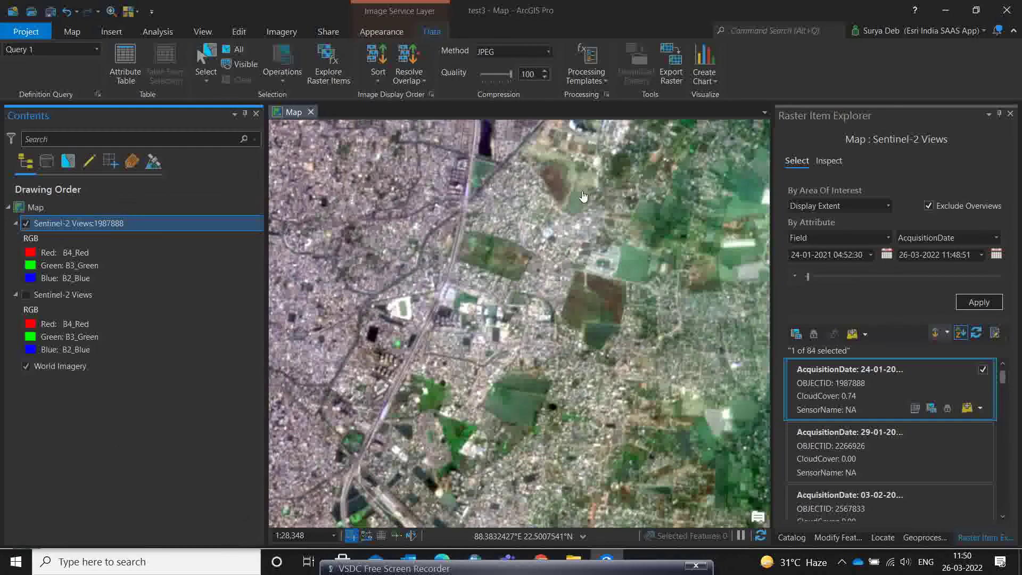
{"action": "left_click", "coordinate": [519, 190]}
{"action": "type", "text": "_Jan"}
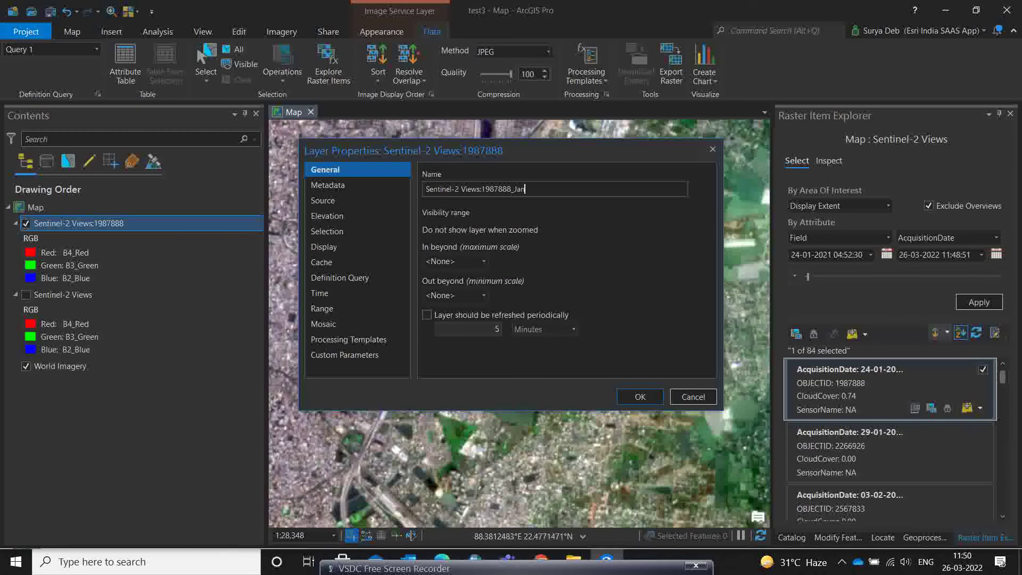
{"action": "type", "text": "_2021"}
{"action": "left_click", "coordinate": [644, 396]}
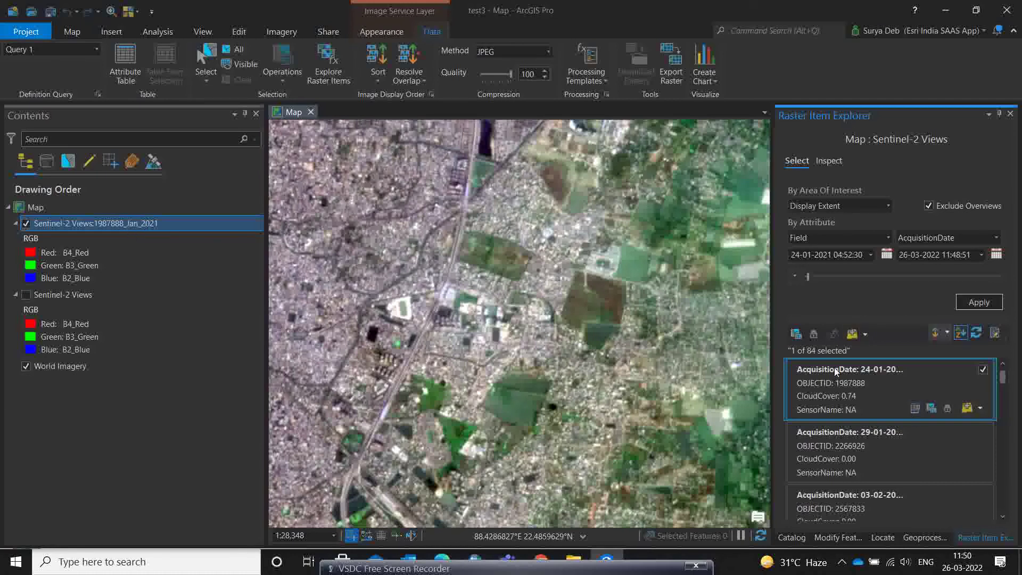
Step: Sort the raster items with the newest acquisition date first and add the 15-03-2022 scene to the map
{"action": "left_click", "coordinate": [961, 333]}
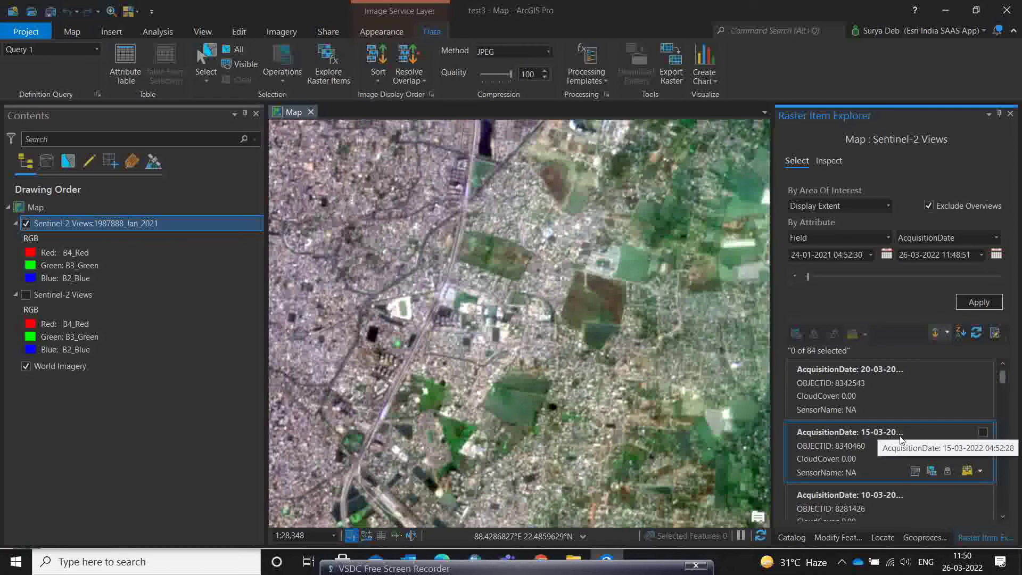
{"action": "left_click", "coordinate": [983, 433]}
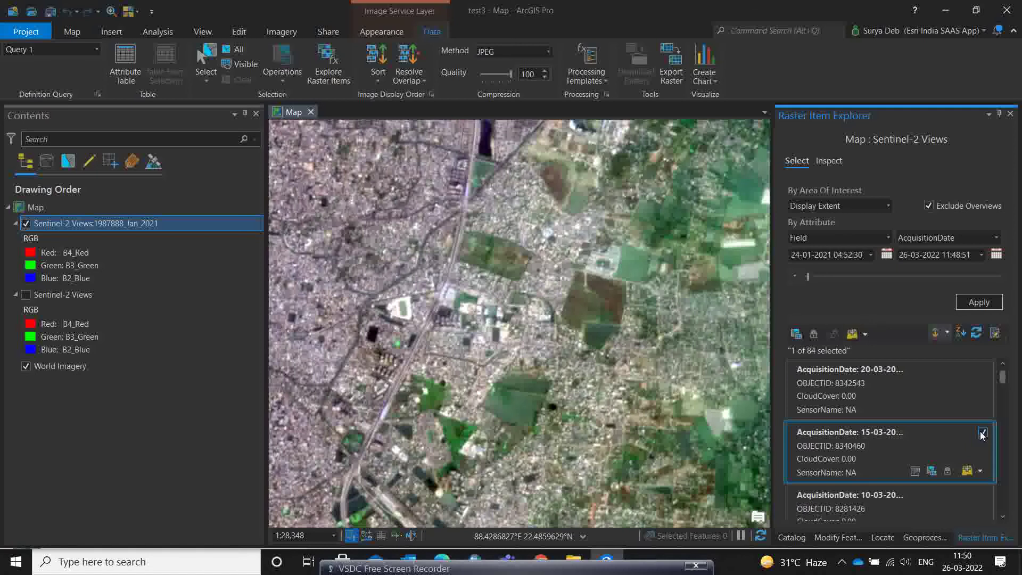
{"action": "left_click", "coordinate": [967, 471]}
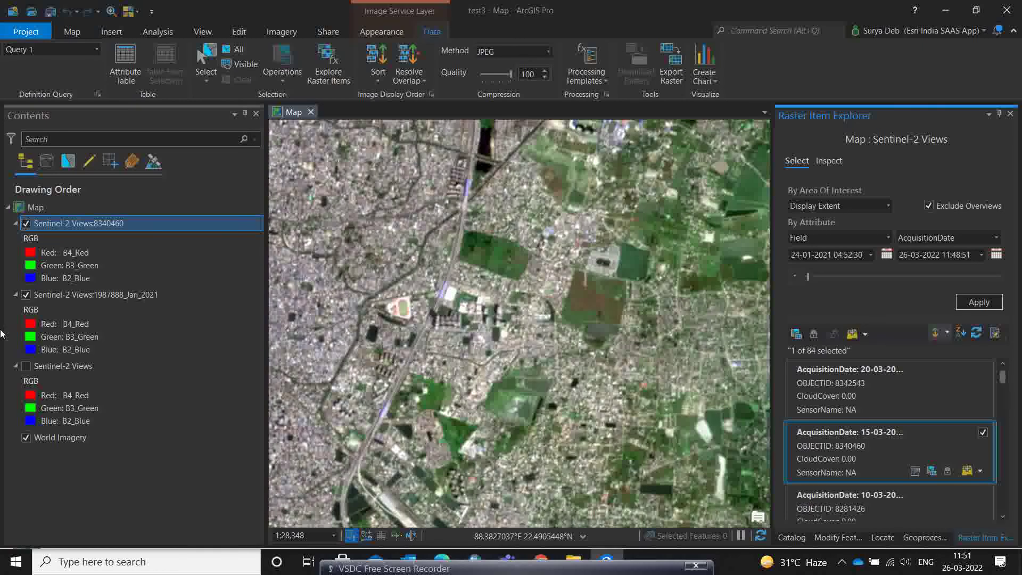
Step: Hide the January 2021 layer and switch the 15-03-2022 scene off and on to compare it with World Imagery
{"action": "left_click", "coordinate": [29, 300]}
{"action": "left_click", "coordinate": [27, 296]}
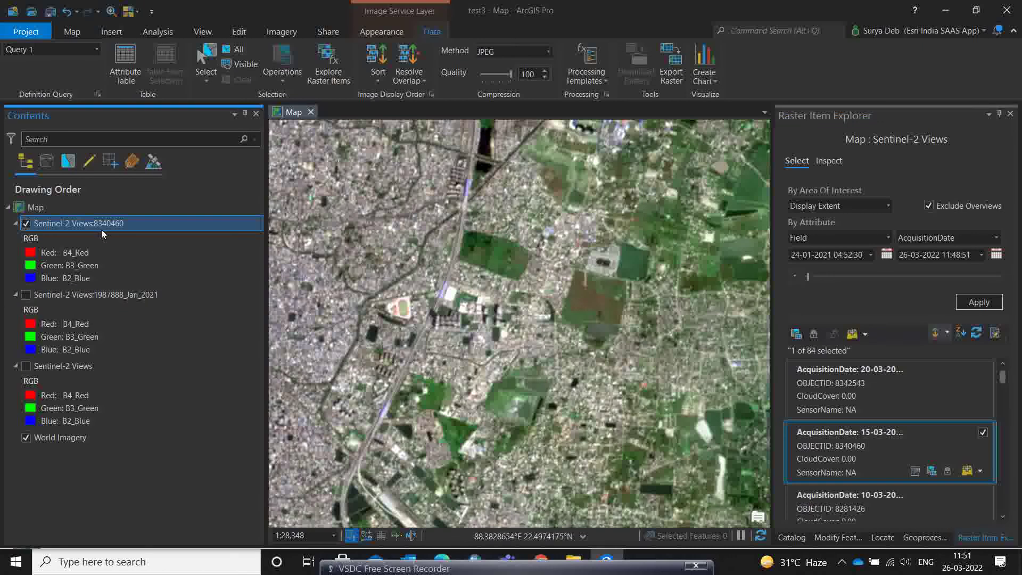
{"action": "left_click", "coordinate": [27, 225]}
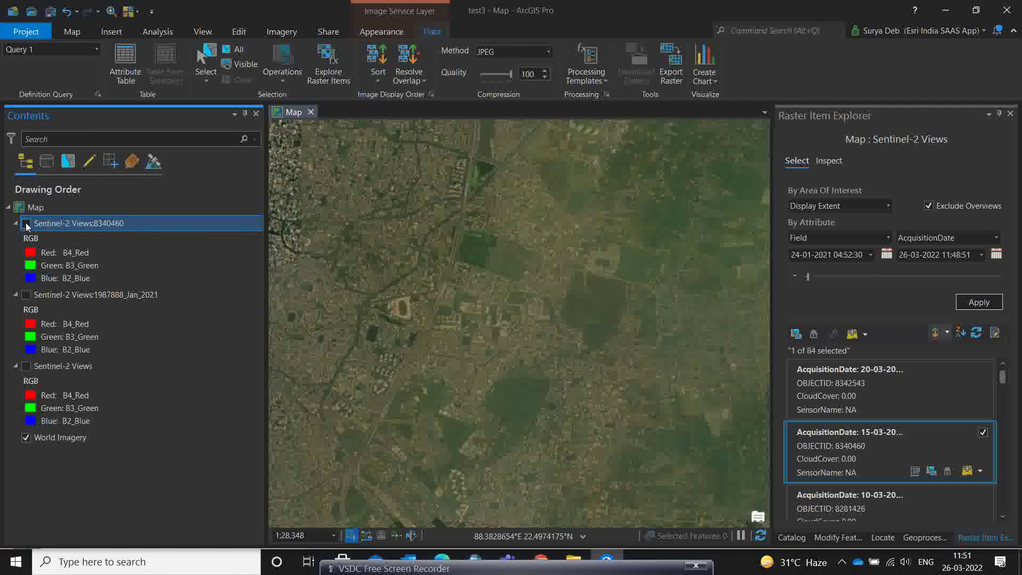
{"action": "left_click", "coordinate": [26, 224]}
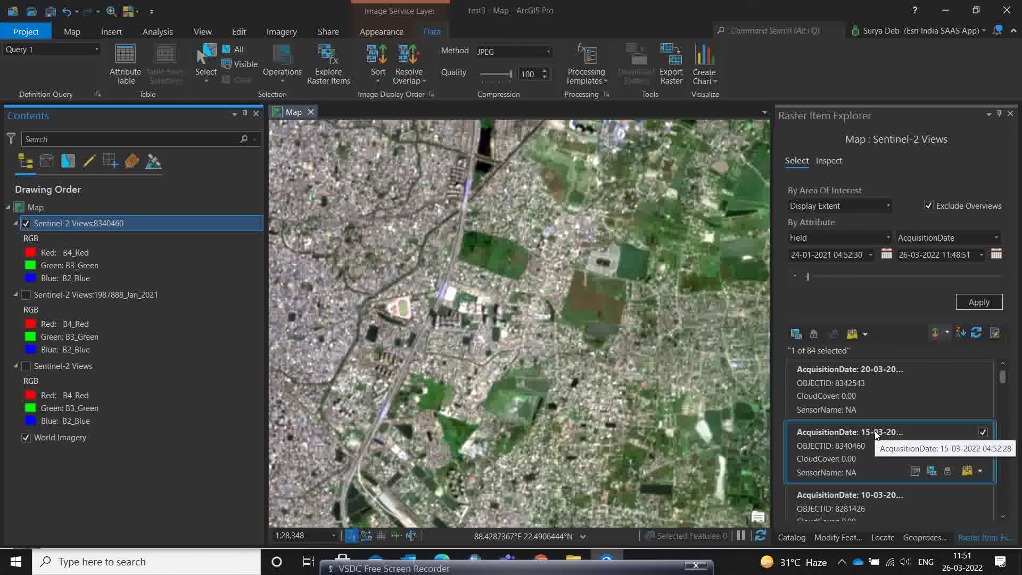
Step: Rename the 15-03-2022 scene's layer as Sentinel-2 Views:8340460_March_2022
{"action": "right_click", "coordinate": [101, 221]}
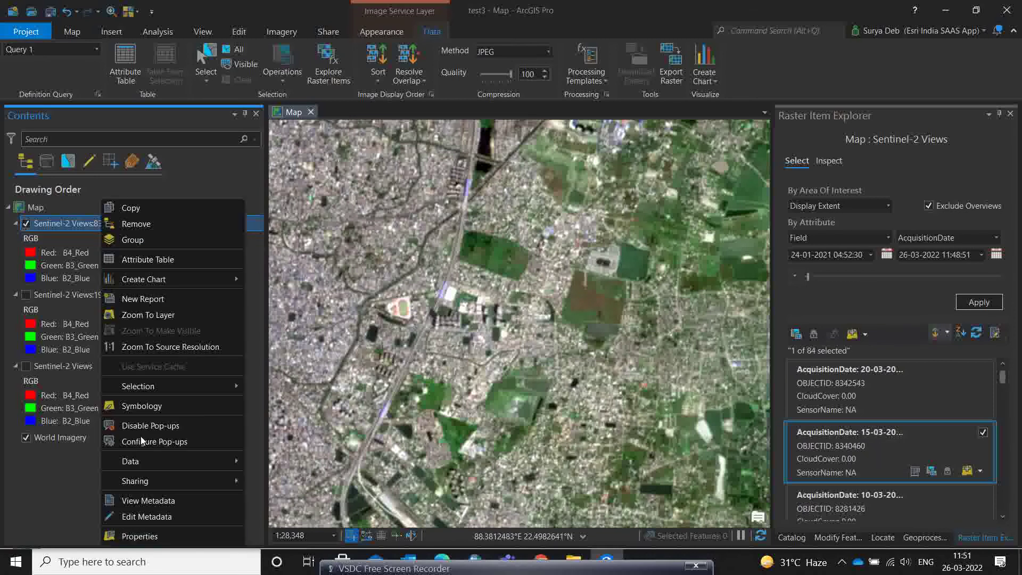
{"action": "left_click", "coordinate": [140, 533]}
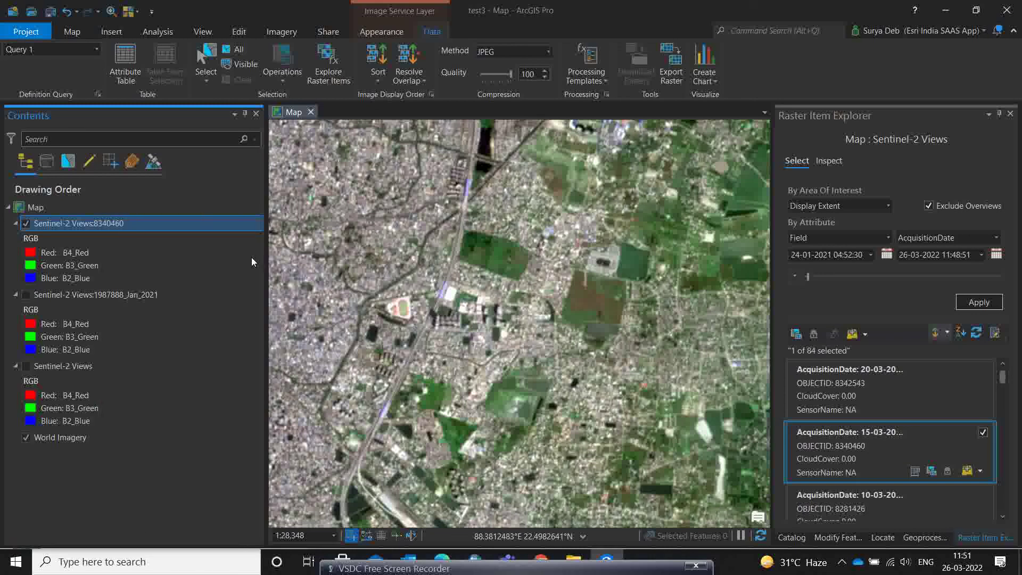
{"action": "double_click", "coordinate": [123, 223]}
{"action": "left_click", "coordinate": [514, 193]}
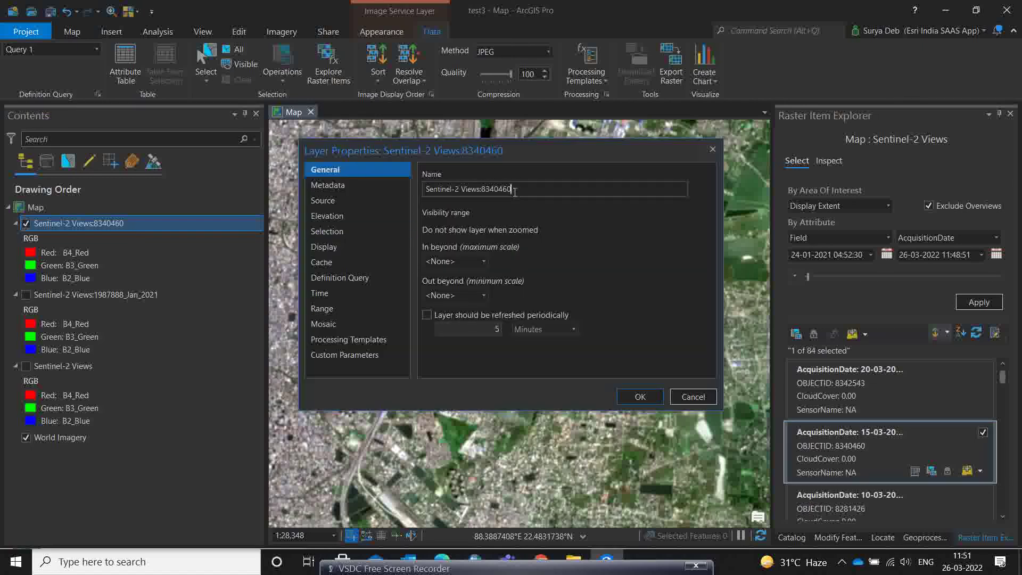
{"action": "type", "text": "_march_2022"}
{"action": "left_click", "coordinate": [521, 189]}
{"action": "key", "text": "BackSpace"}
{"action": "type", "text": "M"}
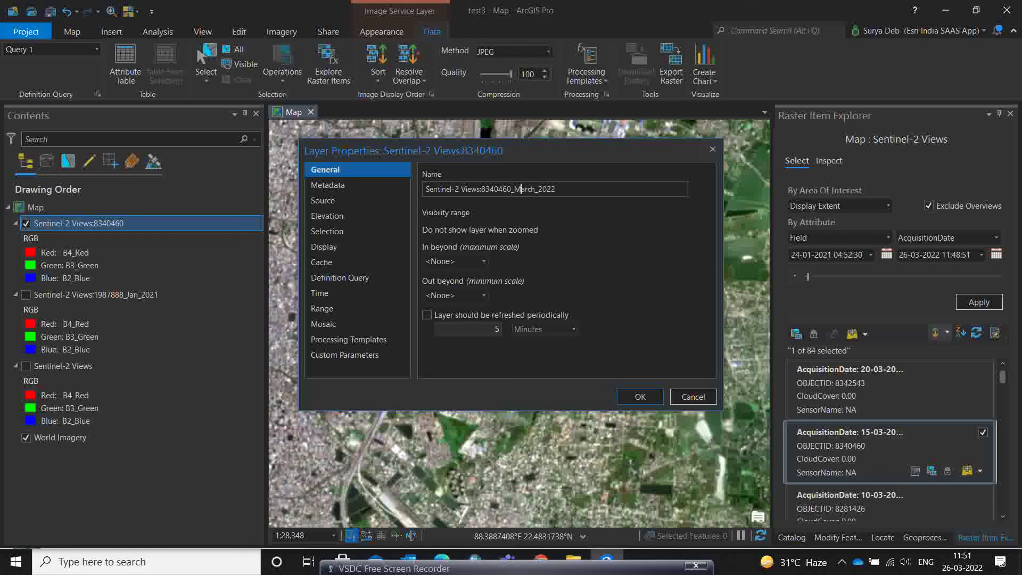
{"action": "left_click", "coordinate": [641, 396]}
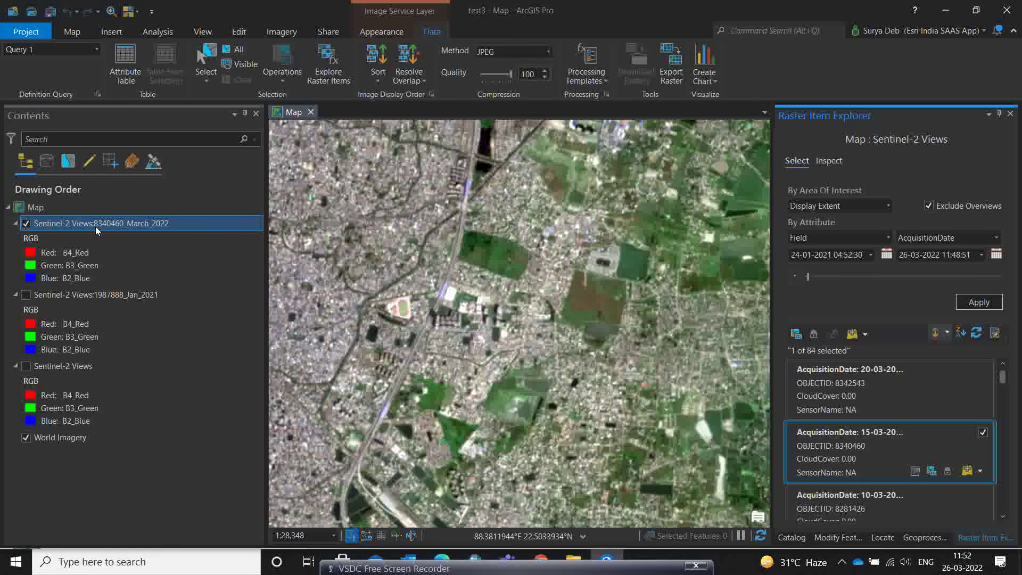
Step: Apply the Color Infrared with DRA processing template to the March 2022 Sentinel-2 layer
{"action": "left_click", "coordinate": [598, 83]}
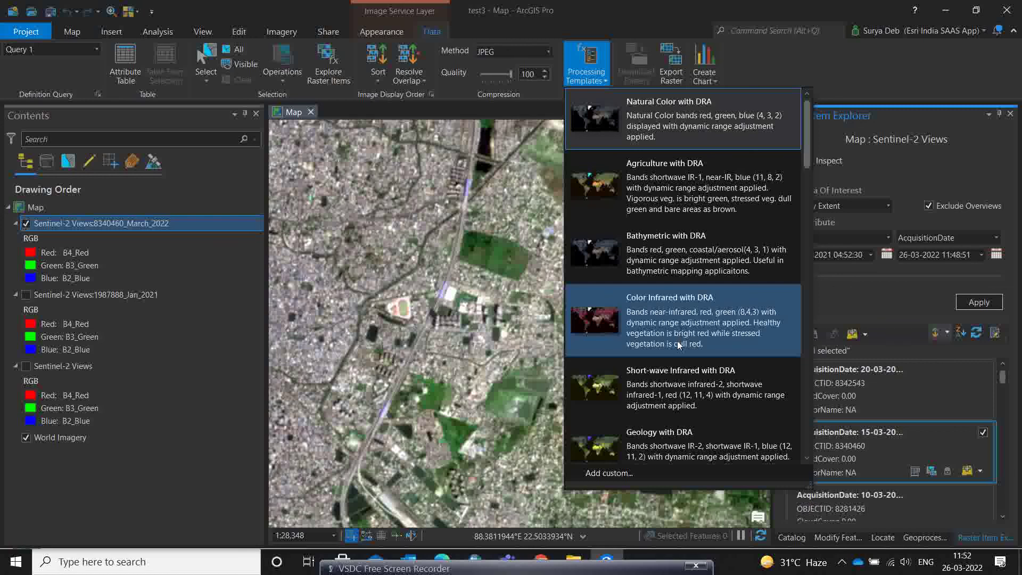
{"action": "left_click", "coordinate": [710, 333]}
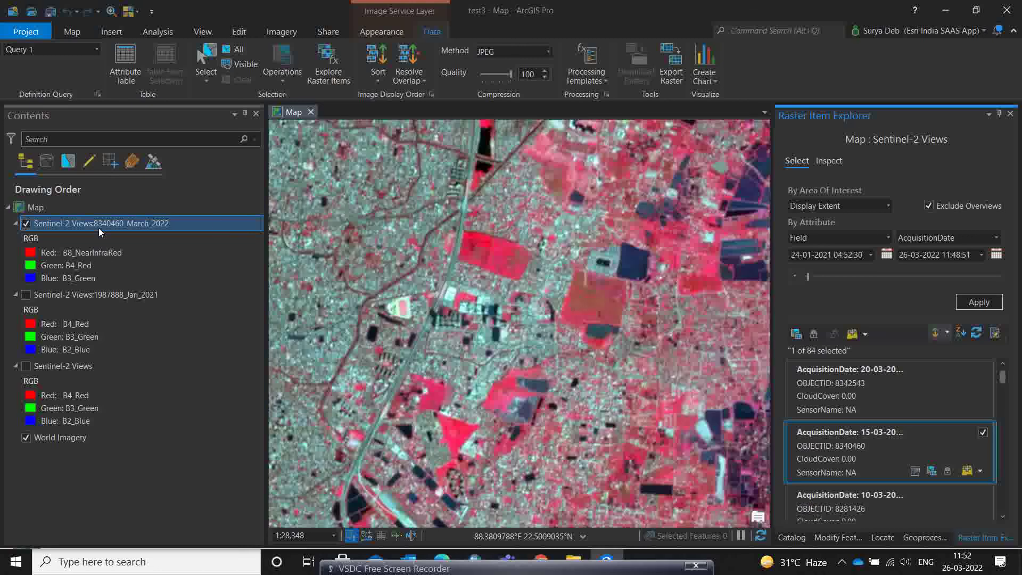
Step: Hide the March 2022 layer, show the January 2021 layer and apply the Color Infrared with DRA processing template to it
{"action": "left_click", "coordinate": [26, 224]}
{"action": "left_click", "coordinate": [26, 295]}
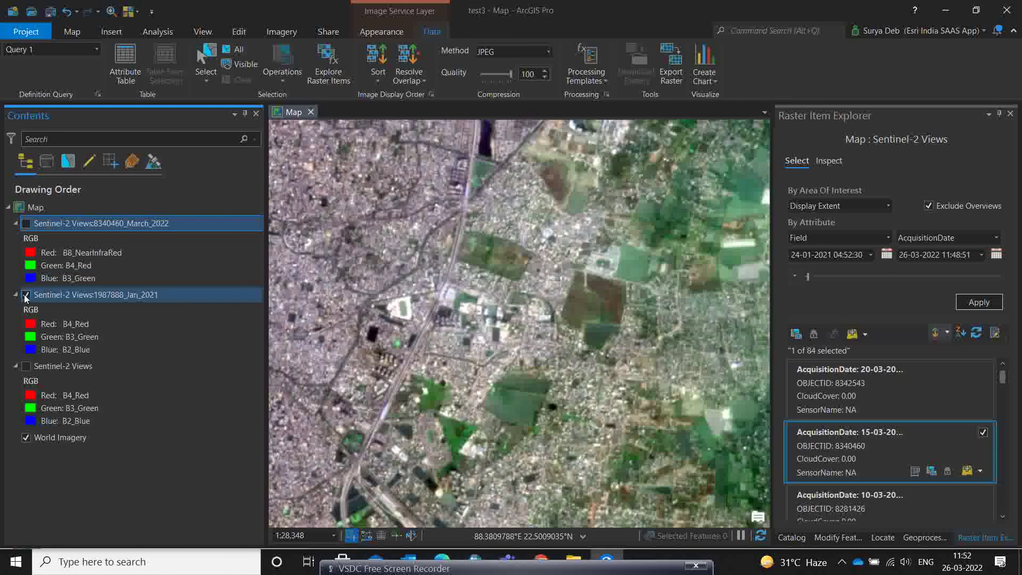
{"action": "left_click", "coordinate": [148, 296]}
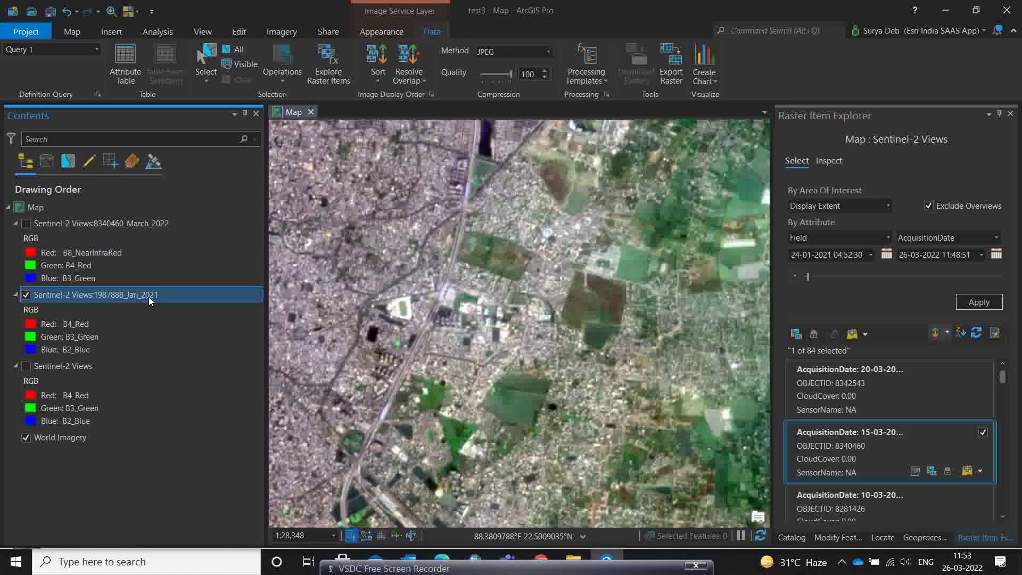
{"action": "left_click", "coordinate": [588, 81]}
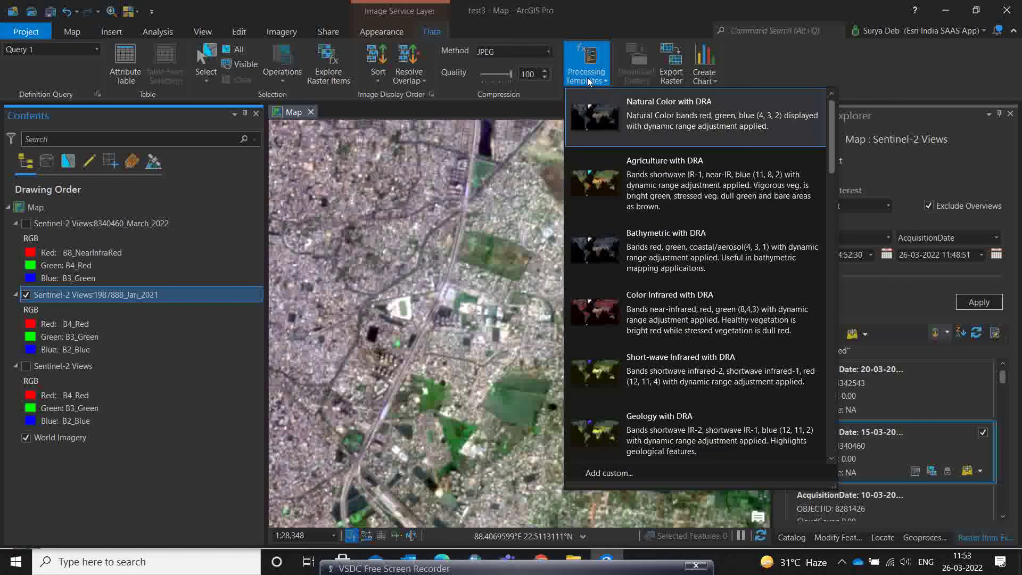
{"action": "left_click", "coordinate": [622, 314]}
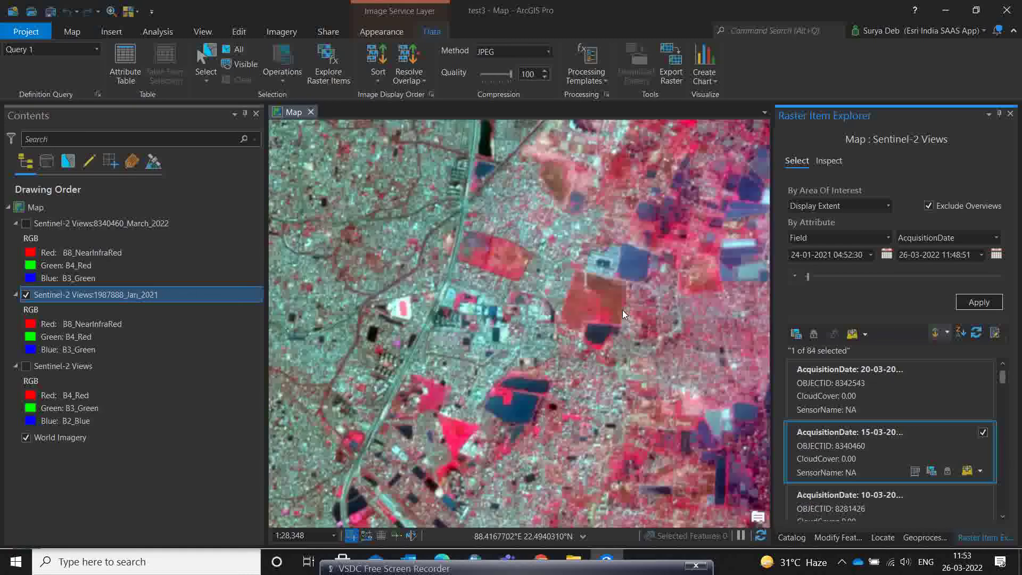
Step: Show the March 2022 layer again and use Swipe to compare it with the January 2021 layer in color infrared
{"action": "left_click", "coordinate": [26, 224]}
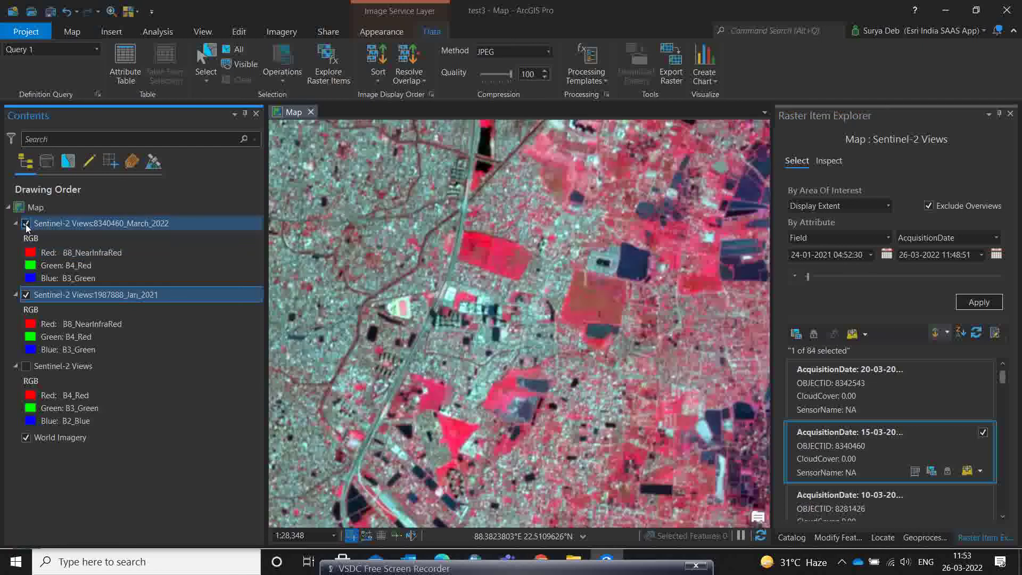
{"action": "left_click", "coordinate": [381, 30]}
{"action": "left_click", "coordinate": [298, 50]}
{"action": "left_click", "coordinate": [467, 182]}
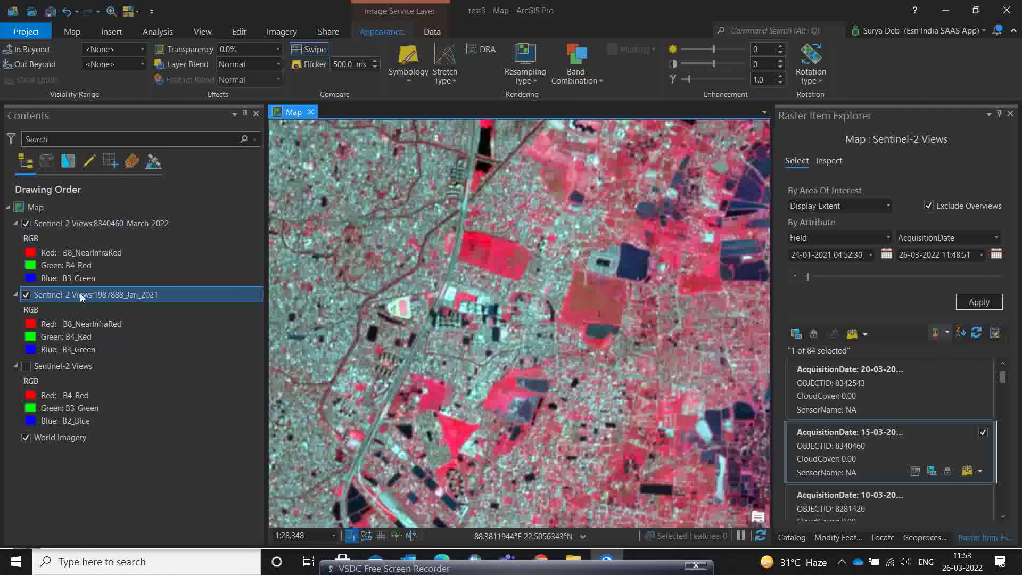
{"action": "left_click", "coordinate": [90, 225]}
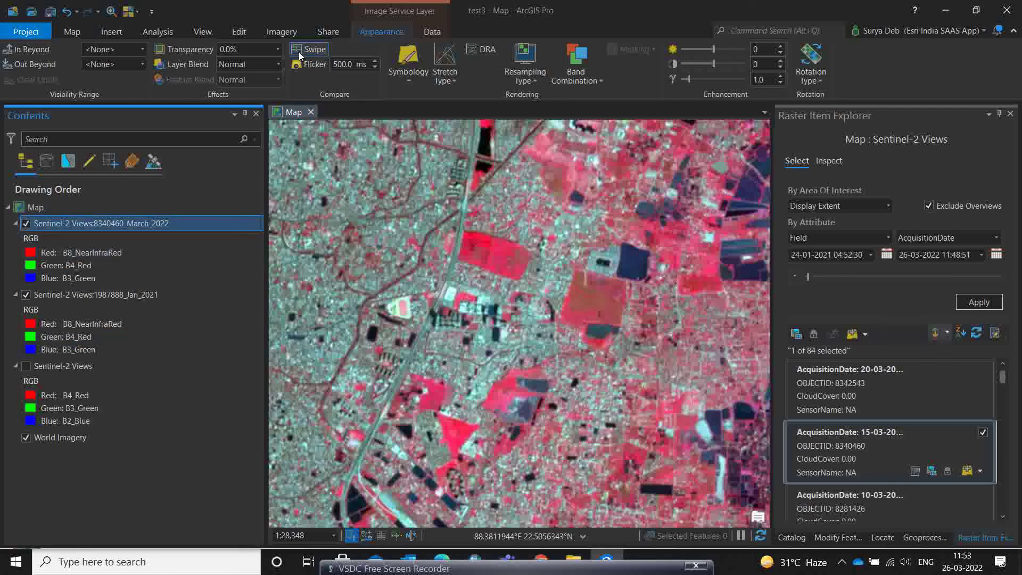
{"action": "left_click_drag", "start_coordinate": [495, 208], "coordinate": [408, 284]}
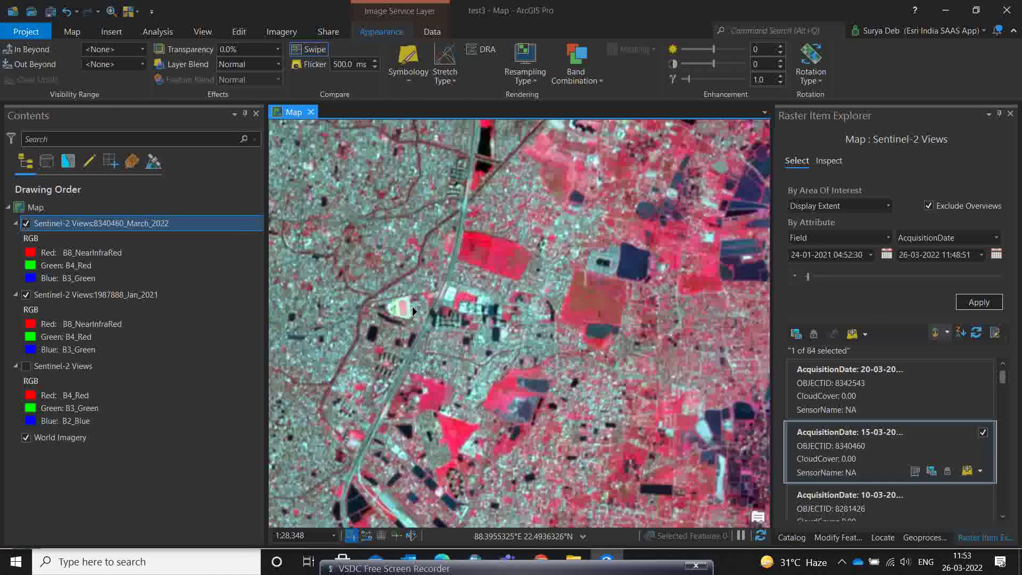
{"action": "left_click_drag", "start_coordinate": [428, 219], "coordinate": [403, 277]}
{"action": "left_click_drag", "start_coordinate": [392, 360], "coordinate": [397, 229]}
{"action": "left_click", "coordinate": [74, 32]}
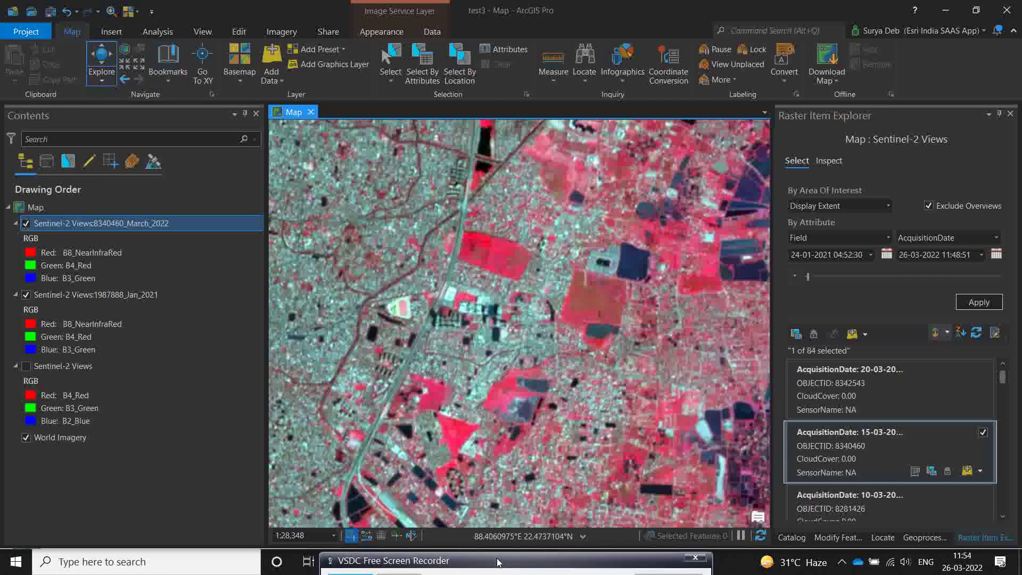
{"action": "mouse_move", "coordinate": [509, 533]}
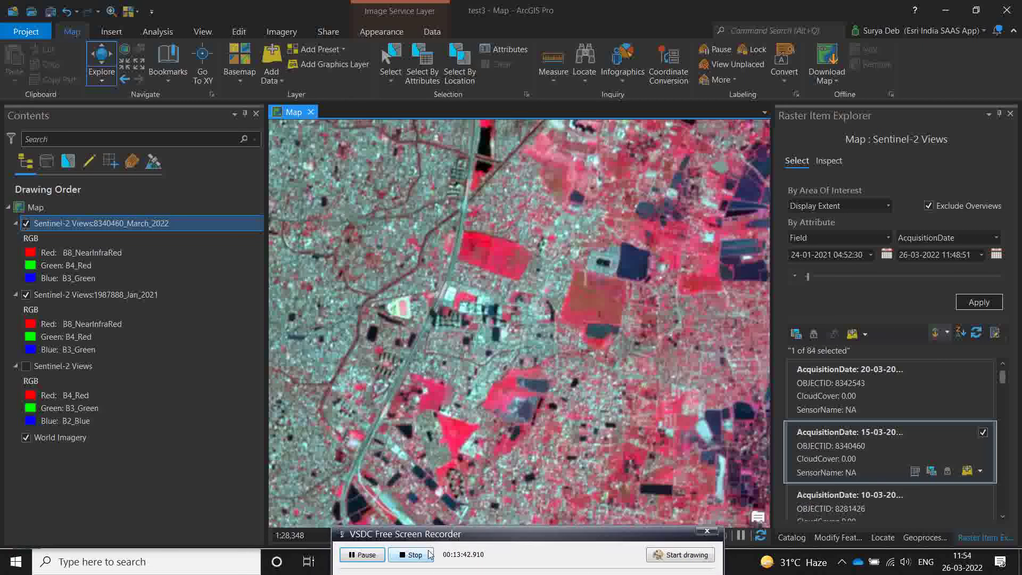